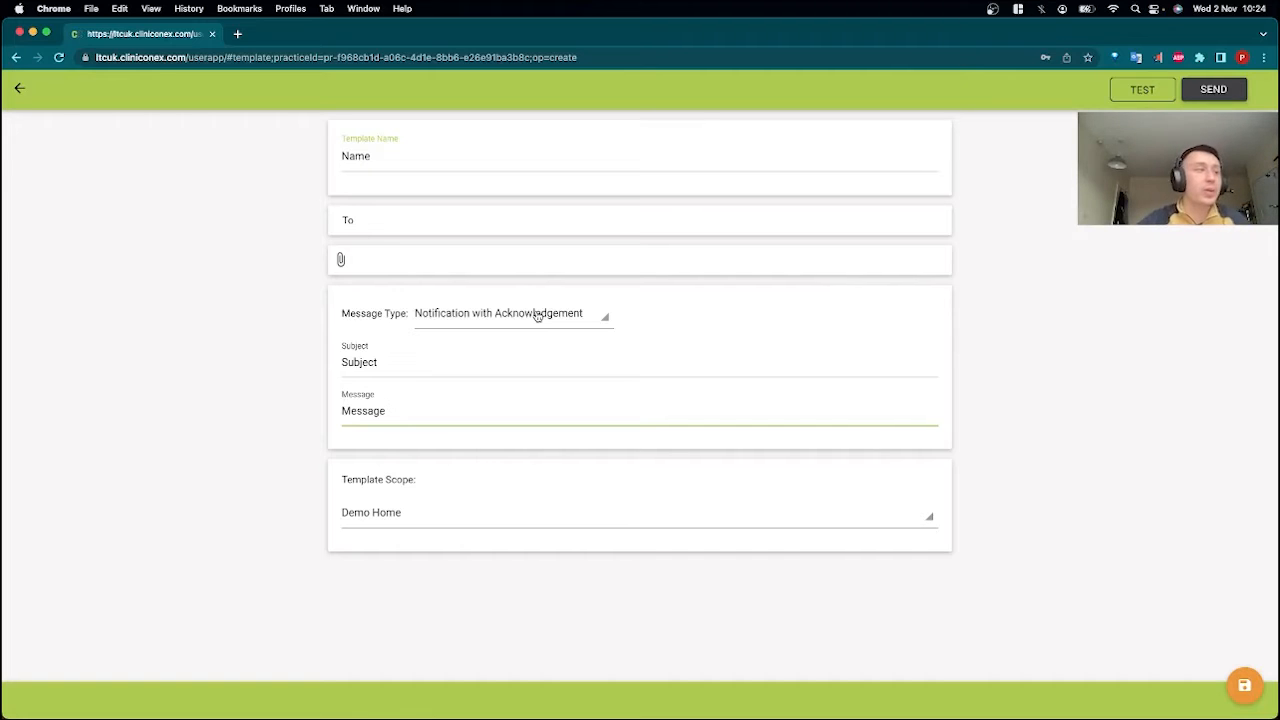
# Set the message type to Multiple Choice Question and enter "Question" as the question text.
pyautogui.click(538, 316)
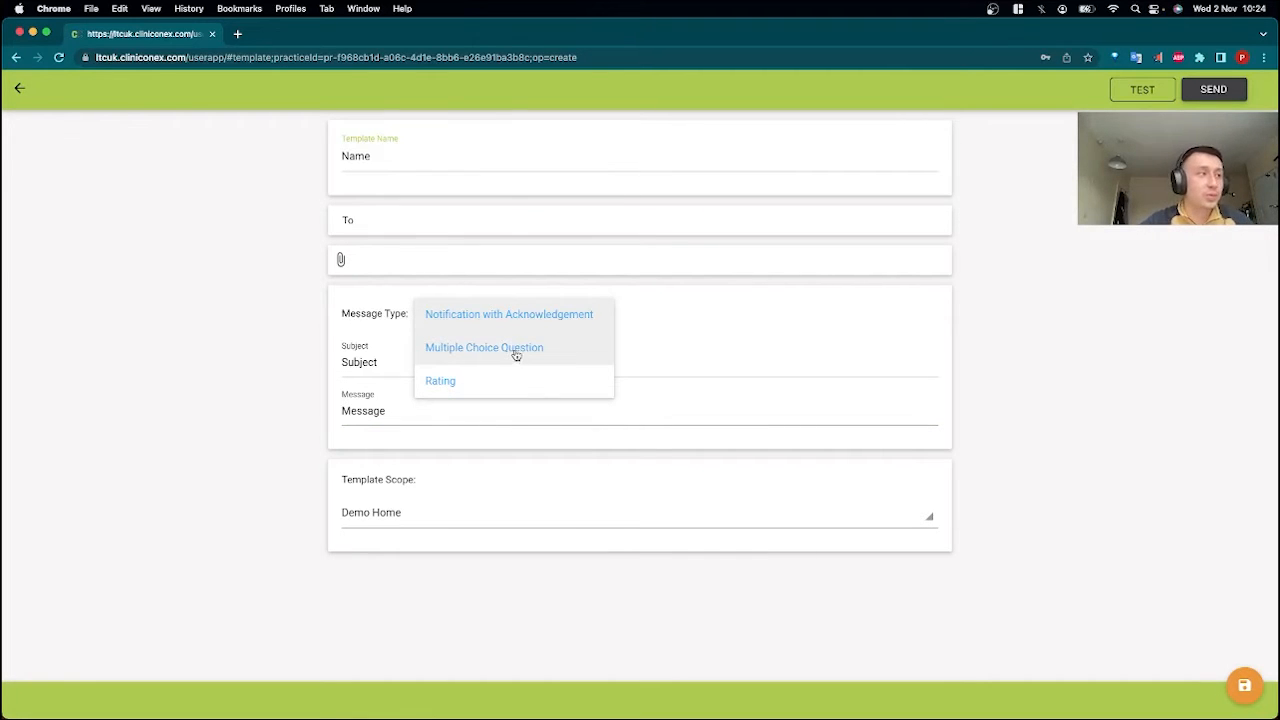
pyautogui.click(515, 350)
pyautogui.scroll(-1, 460, 435)
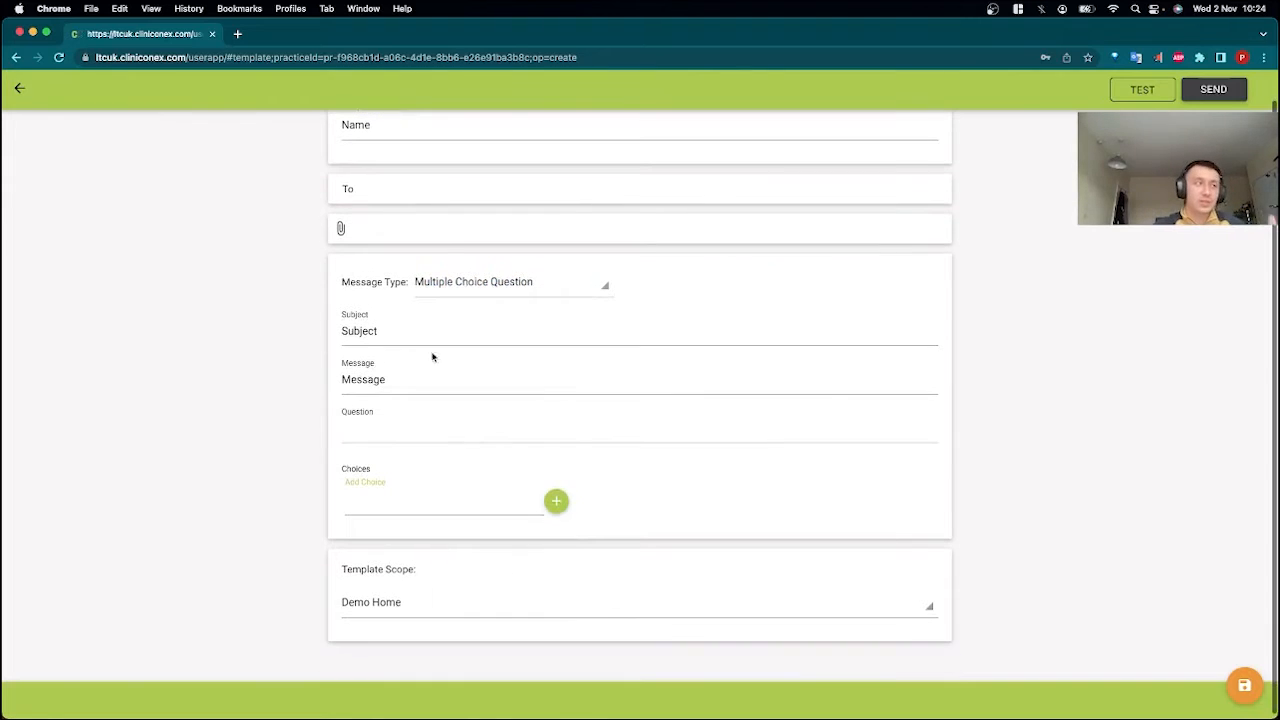
pyautogui.click(429, 332)
pyautogui.click(416, 388)
pyautogui.click(407, 433)
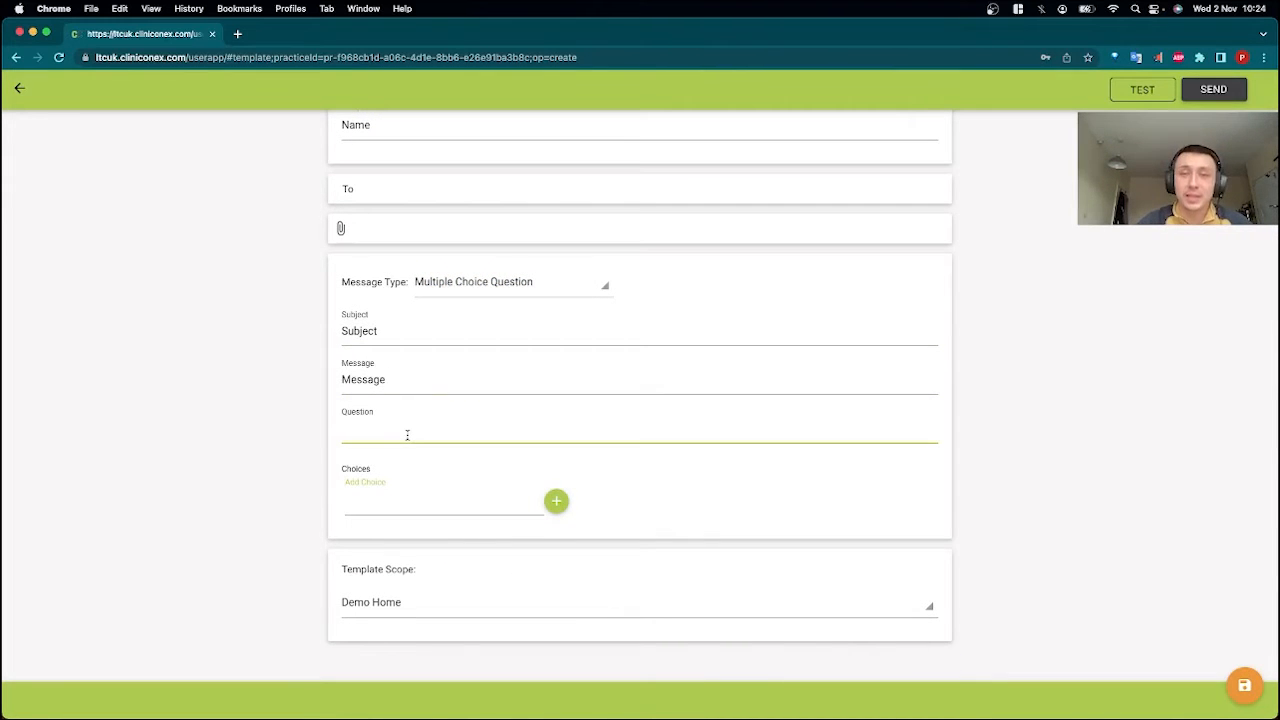
pyautogui.write('Question')
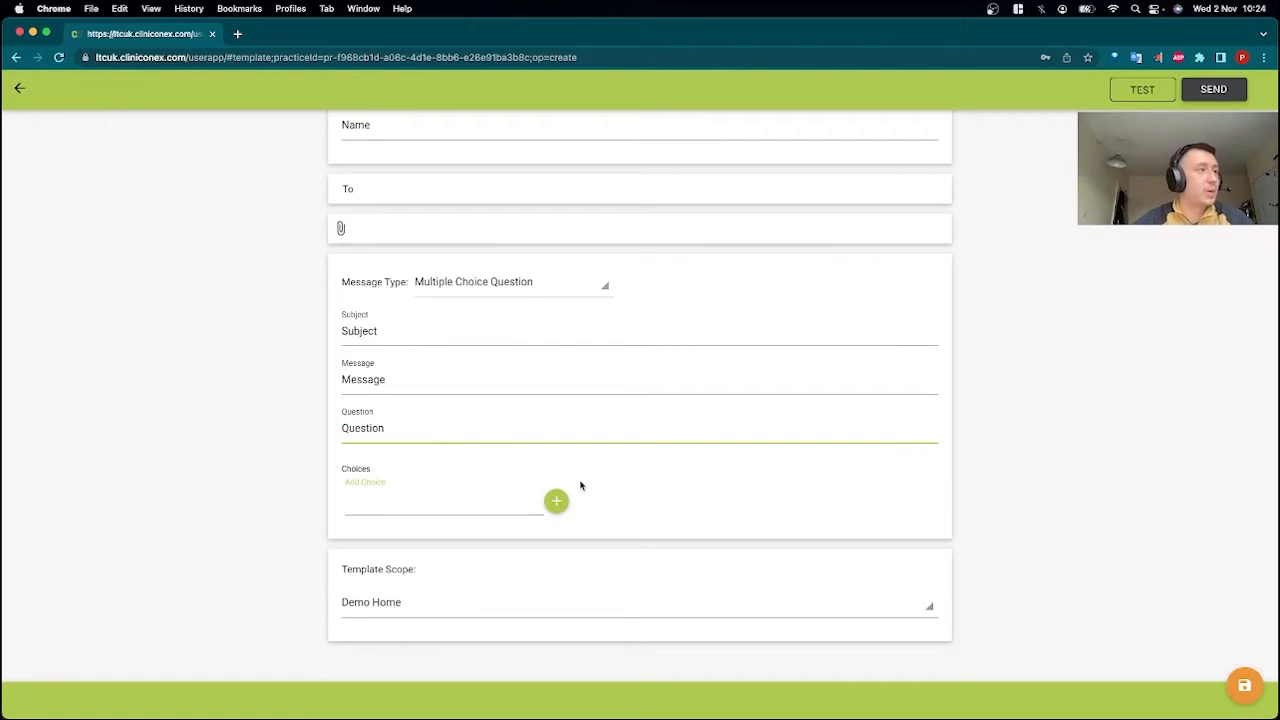
pyautogui.scroll(-1, 580, 486)
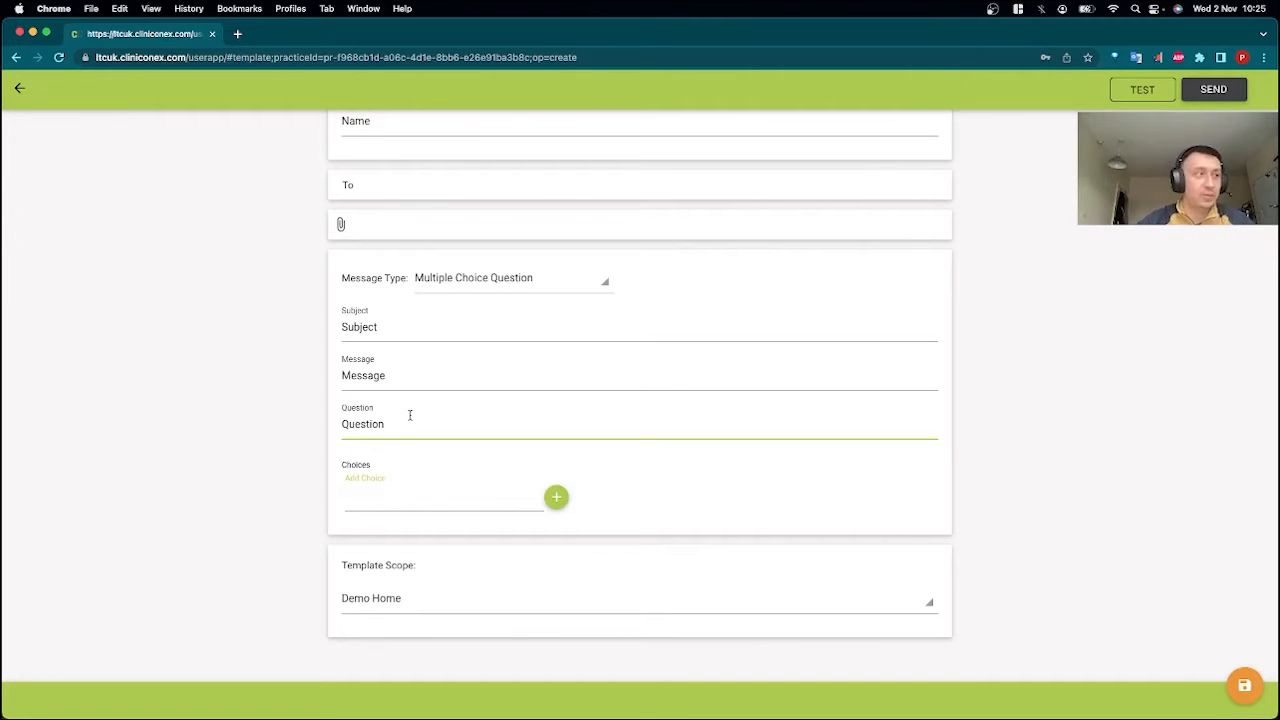
# Replace the question text with "What's your favourite number".
pyautogui.moveTo(403, 423); pyautogui.dragTo(231, 398)
pyautogui.write("What's ")
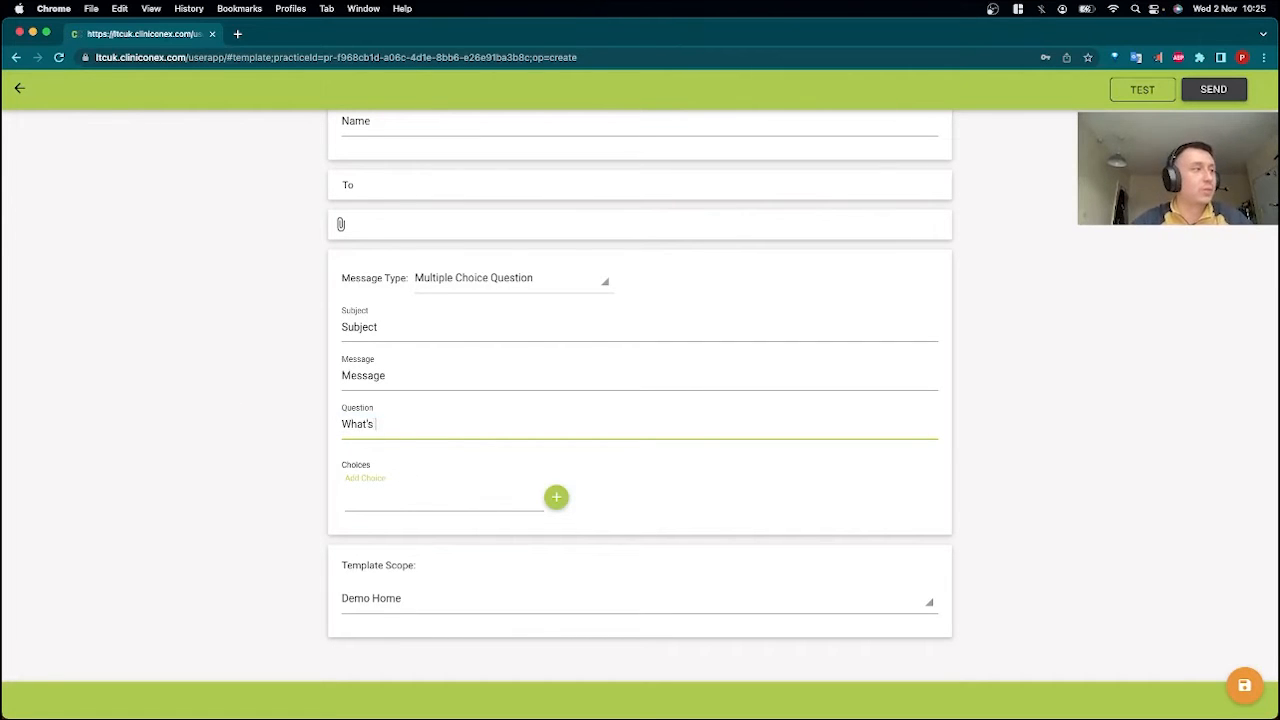
pyautogui.write('your favourite number')
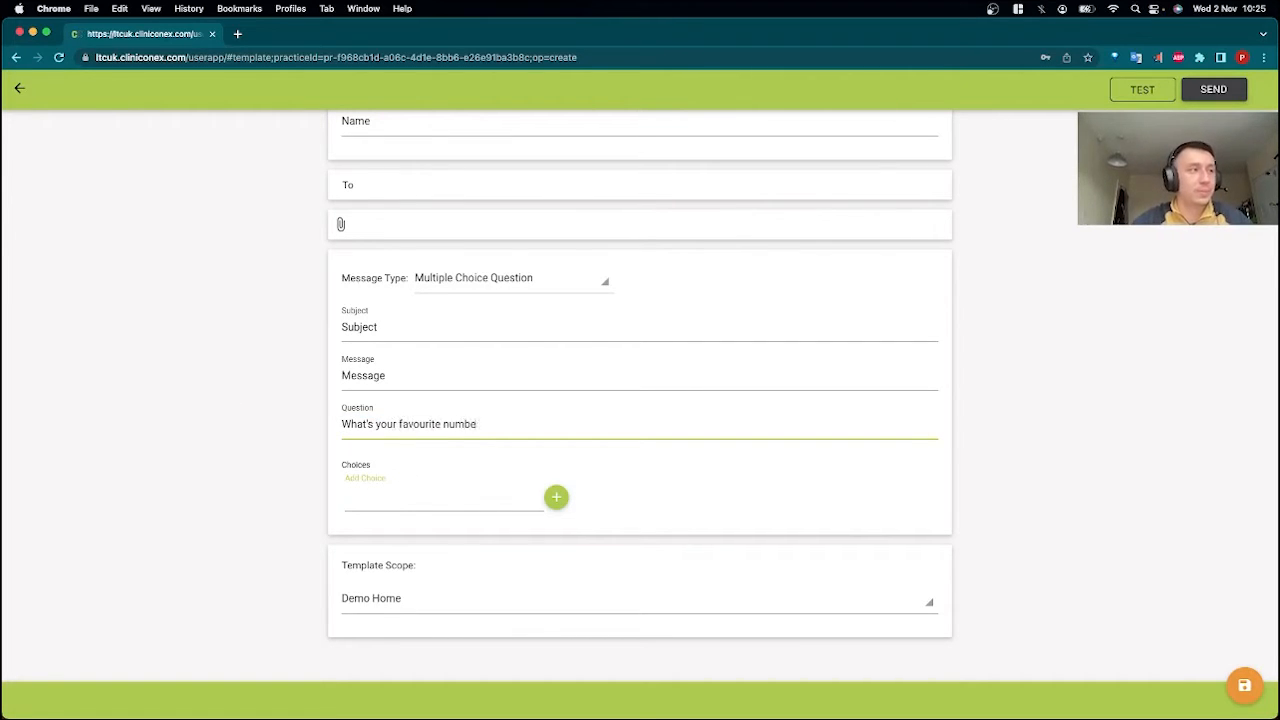
# Add nine answer choices labelled 1 through 9 to the question and try to add a tenth.
pyautogui.click(557, 499)
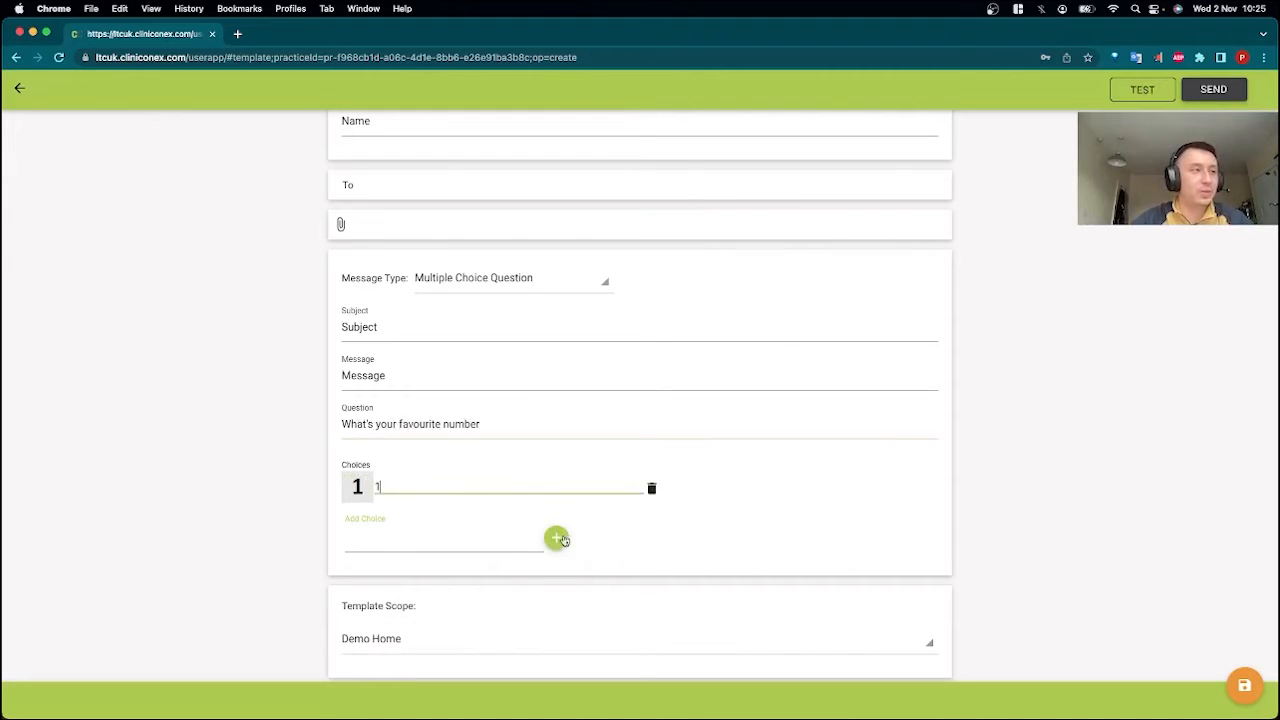
pyautogui.click(557, 537)
pyautogui.click(557, 580)
pyautogui.click(557, 621)
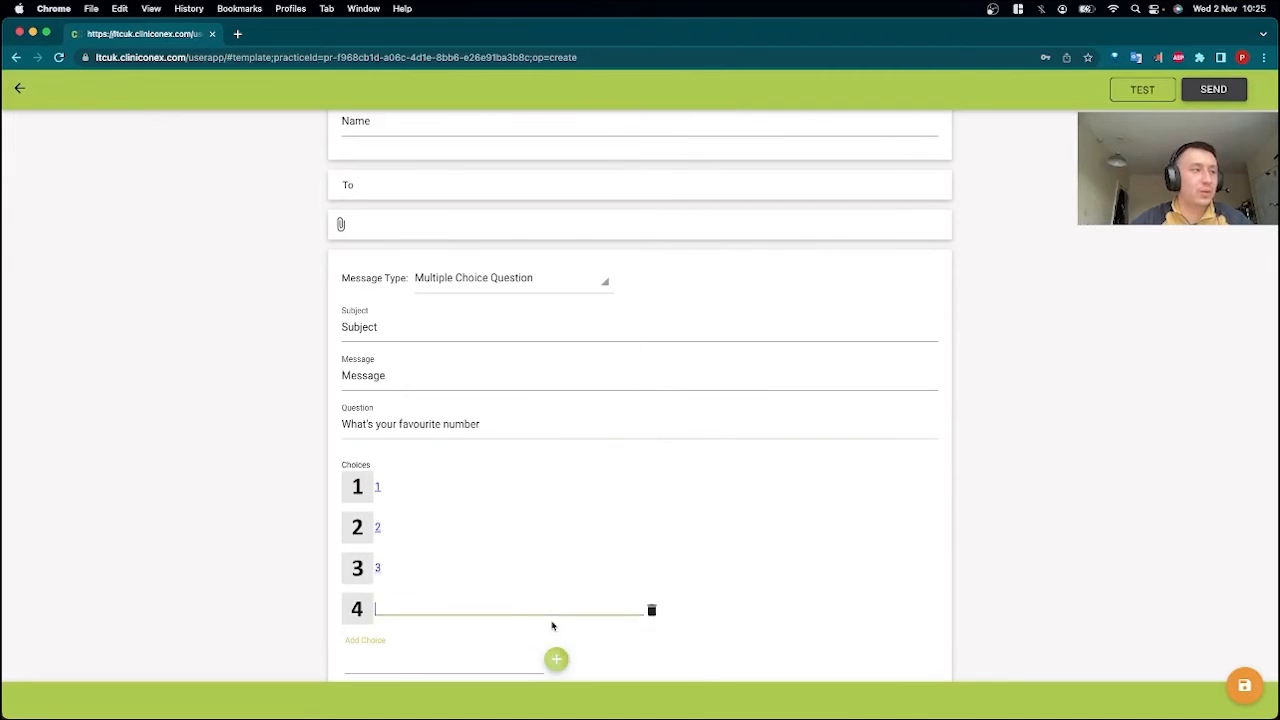
pyautogui.click(559, 660)
pyautogui.scroll(-3, 563, 629)
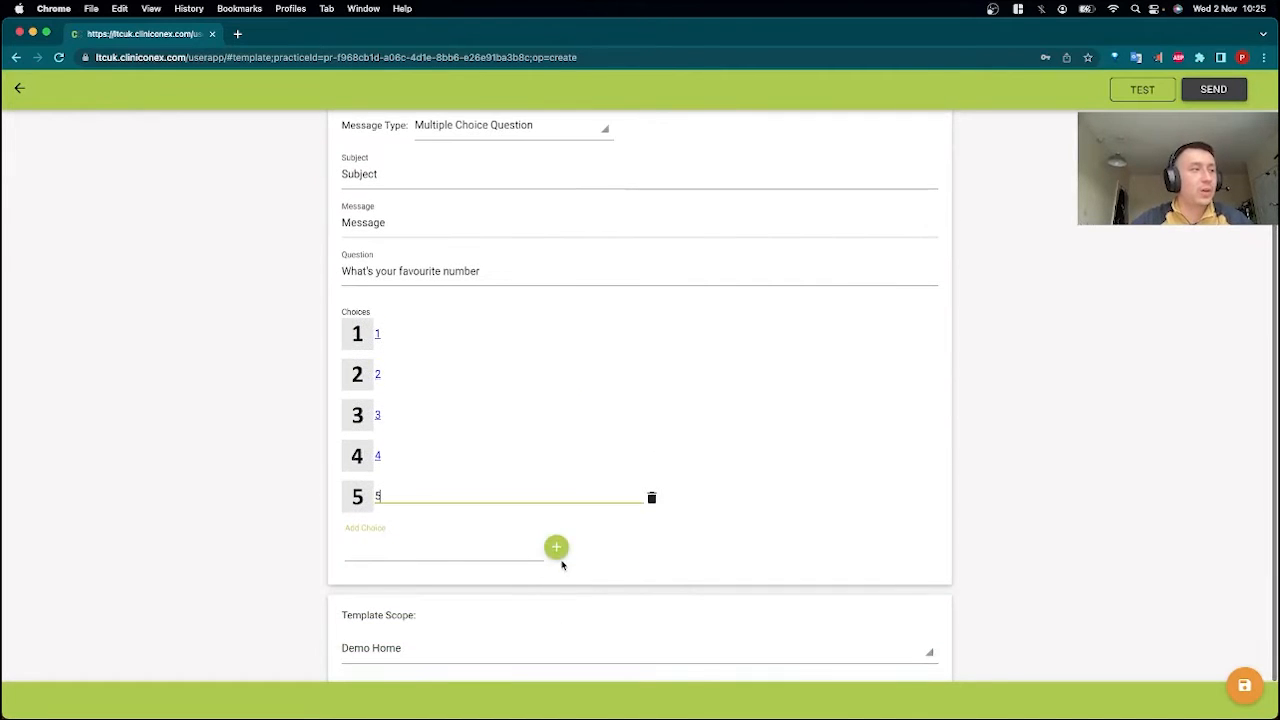
pyautogui.click(556, 552)
pyautogui.write('6')
pyautogui.click(557, 588)
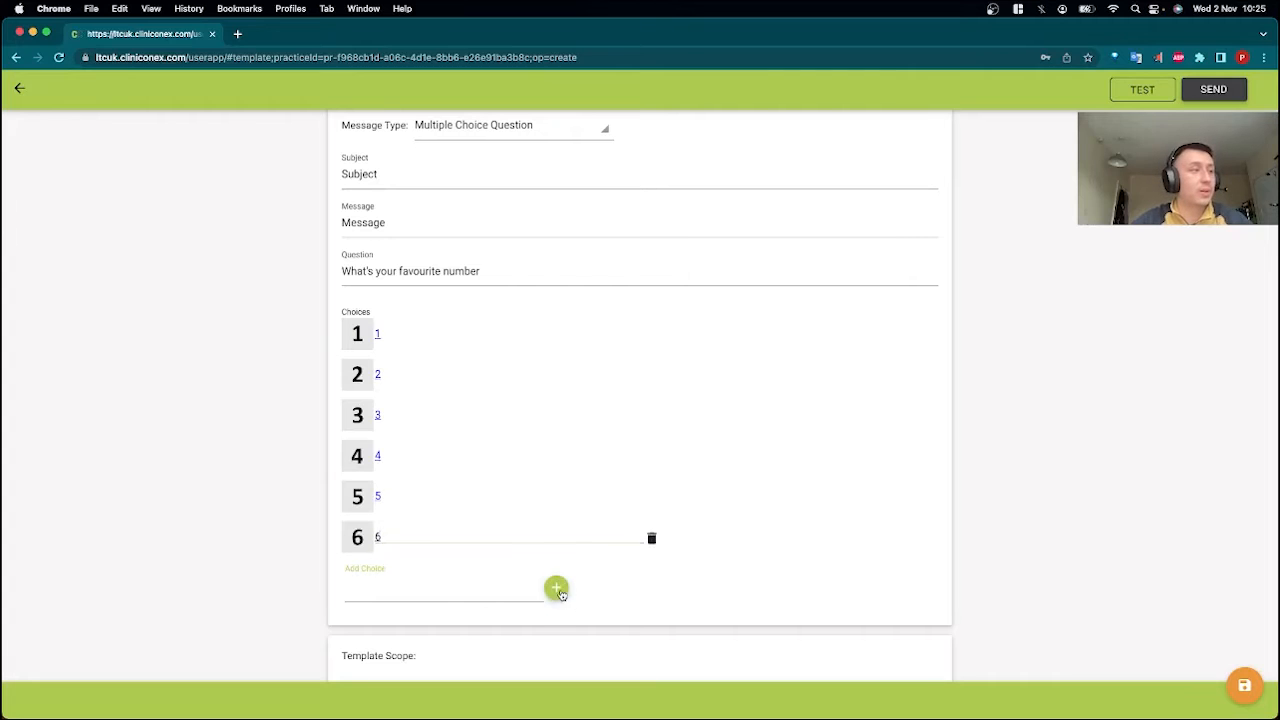
pyautogui.write('7')
pyautogui.click(557, 627)
pyautogui.write('8')
pyautogui.click(556, 668)
pyautogui.write('9')
pyautogui.scroll(-2, 562, 640)
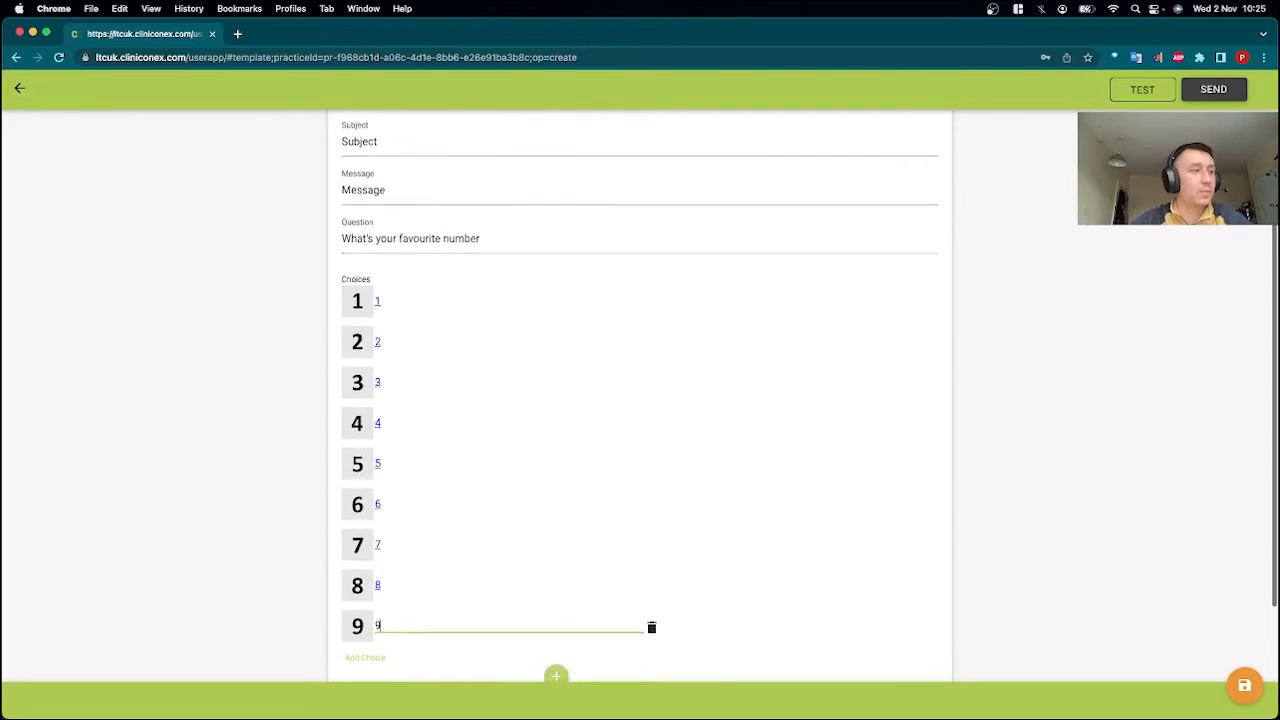
pyautogui.click(560, 611)
# Delete choices 9 and 8 from the question's answer list.
pyautogui.click(501, 555)
pyautogui.moveTo(500, 554); pyautogui.dragTo(337, 549)
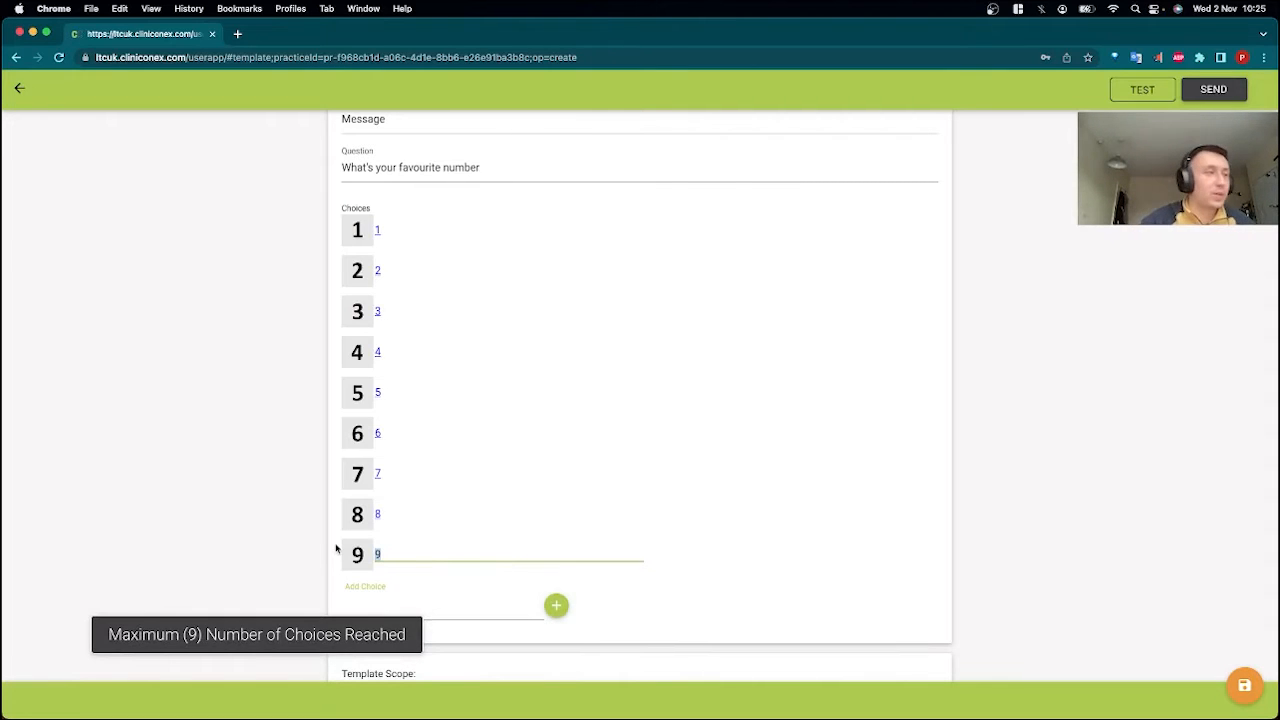
pyautogui.click(726, 546)
pyautogui.click(608, 549)
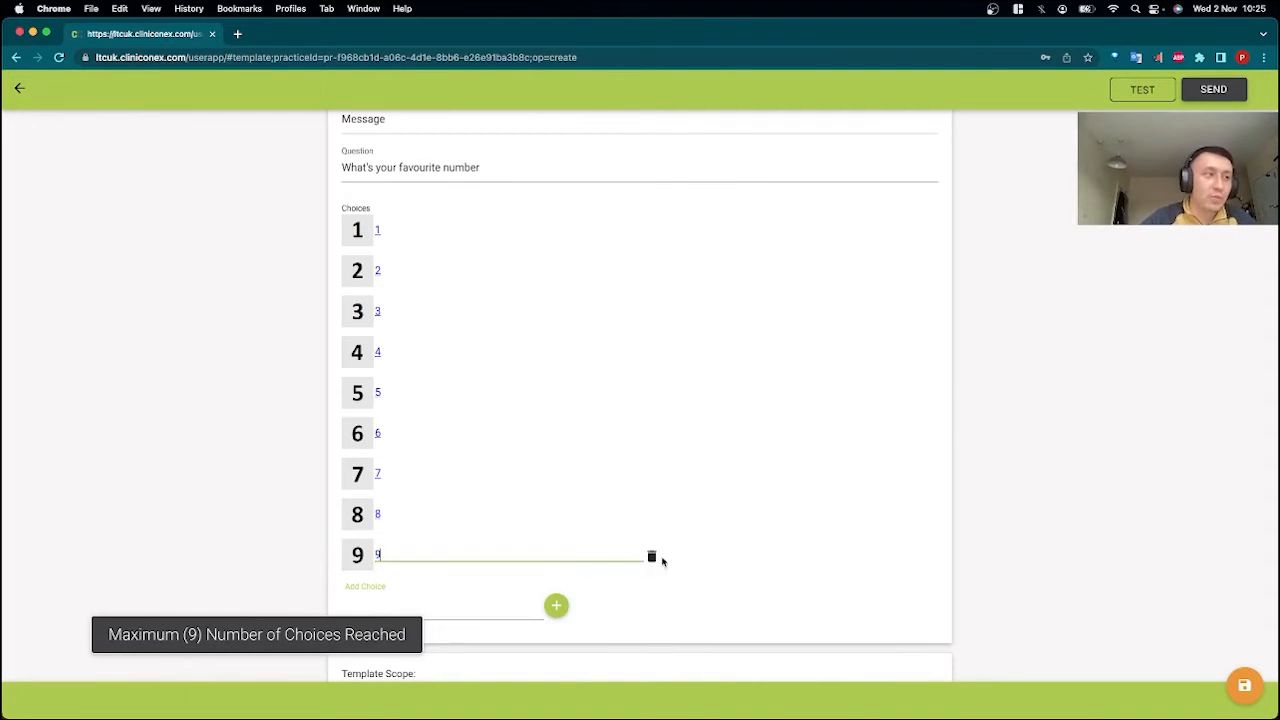
pyautogui.click(651, 556)
pyautogui.click(509, 517)
pyautogui.click(652, 516)
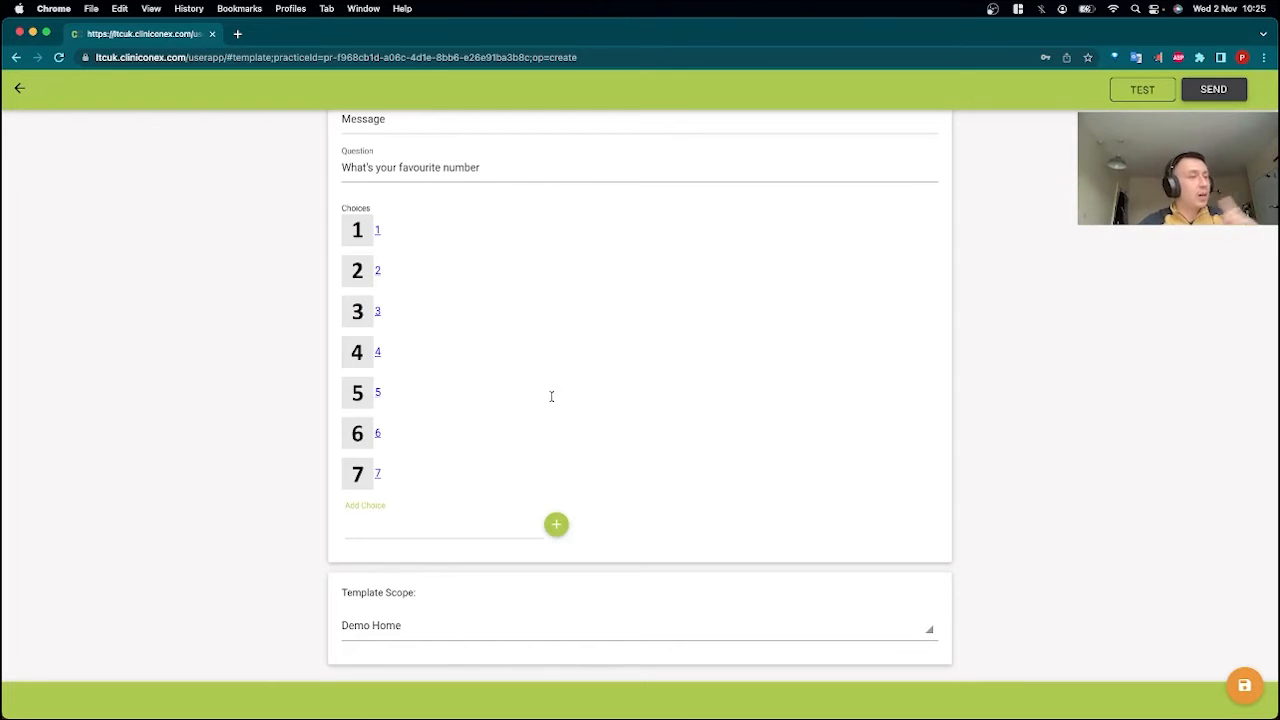
# Change the template's message type to Rating.
pyautogui.scroll(6, 552, 397)
pyautogui.click(506, 327)
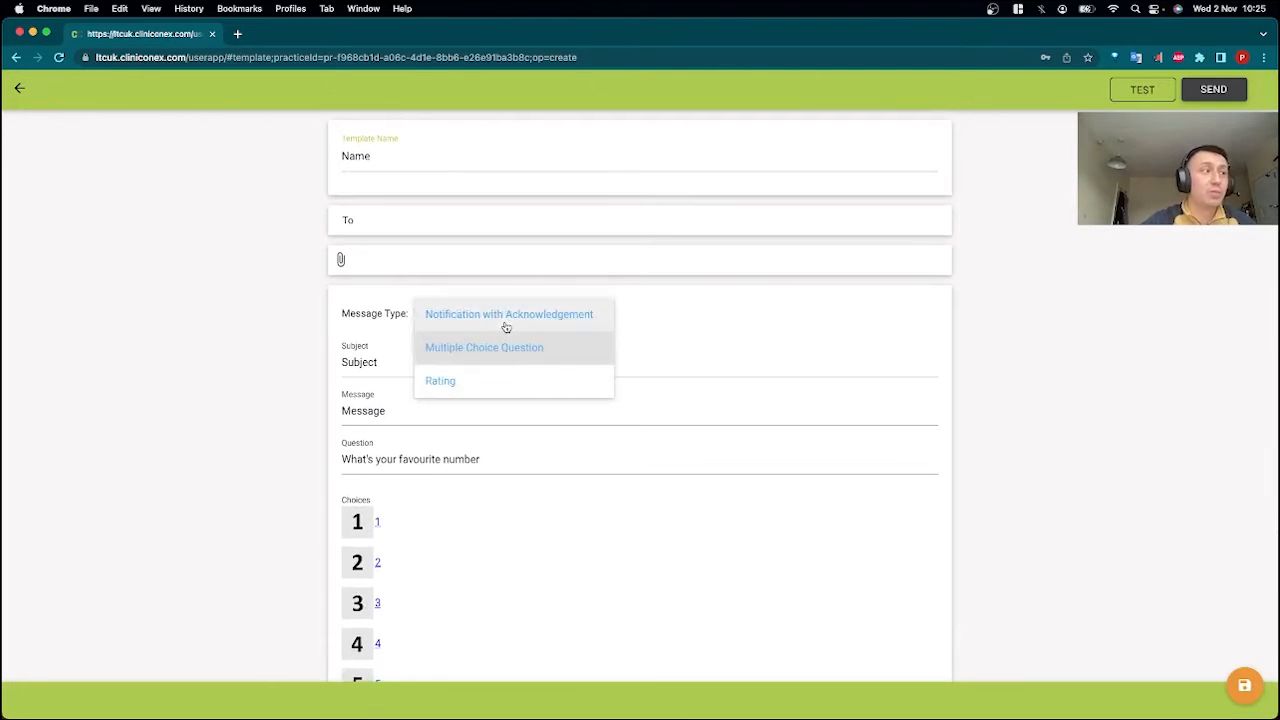
pyautogui.click(503, 378)
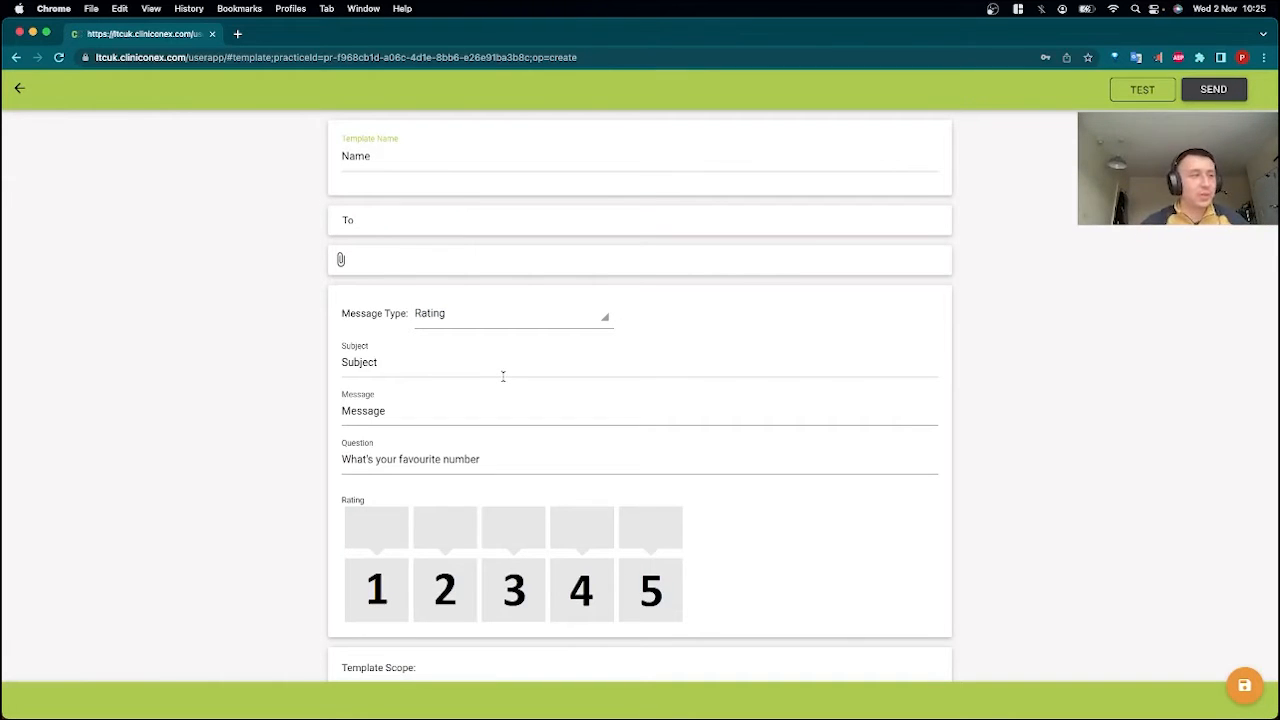
pyautogui.scroll(-1, 697, 474)
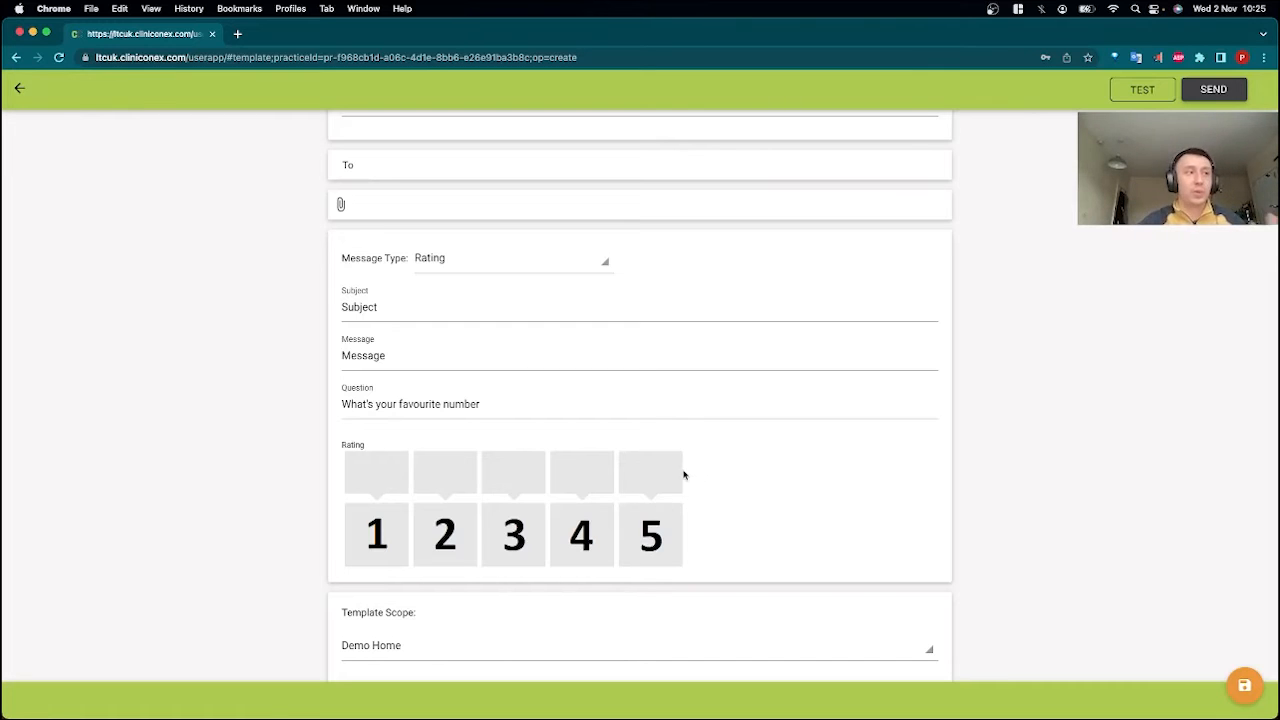
pyautogui.scroll(-1, 596, 472)
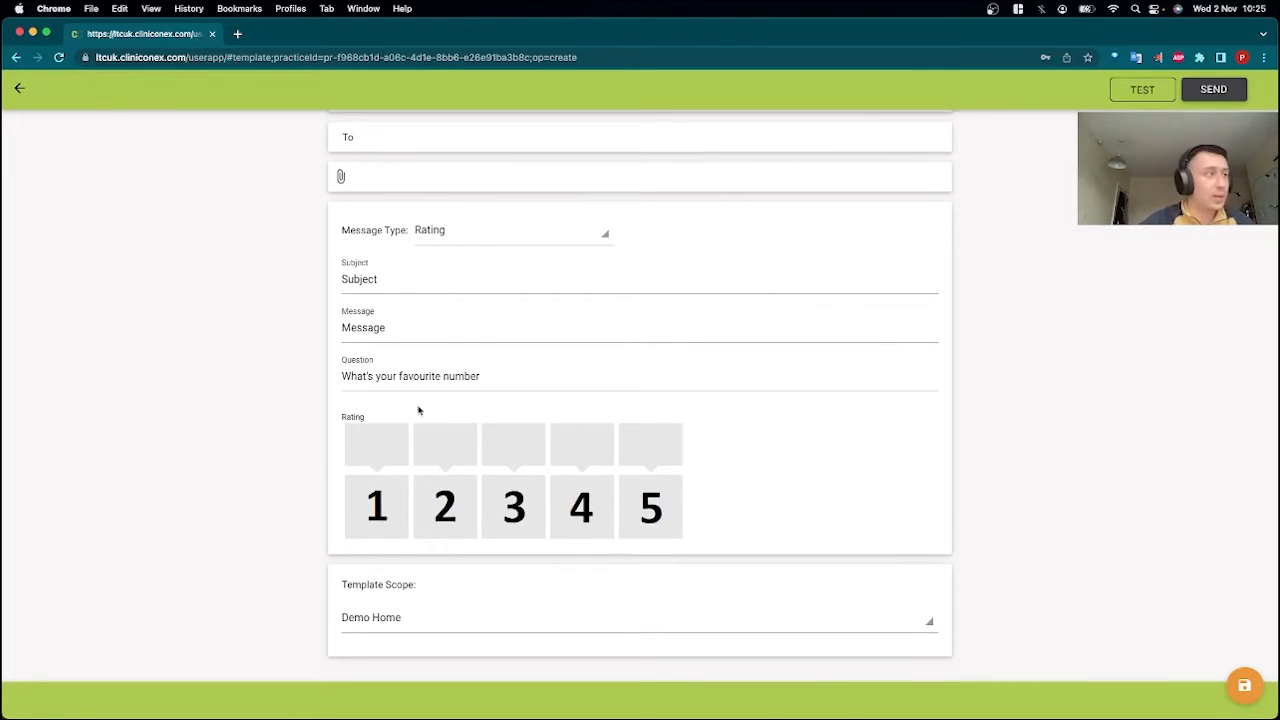
# Replace the question text with "How would you rate last Saturday's event?".
pyautogui.moveTo(480, 376); pyautogui.dragTo(352, 376)
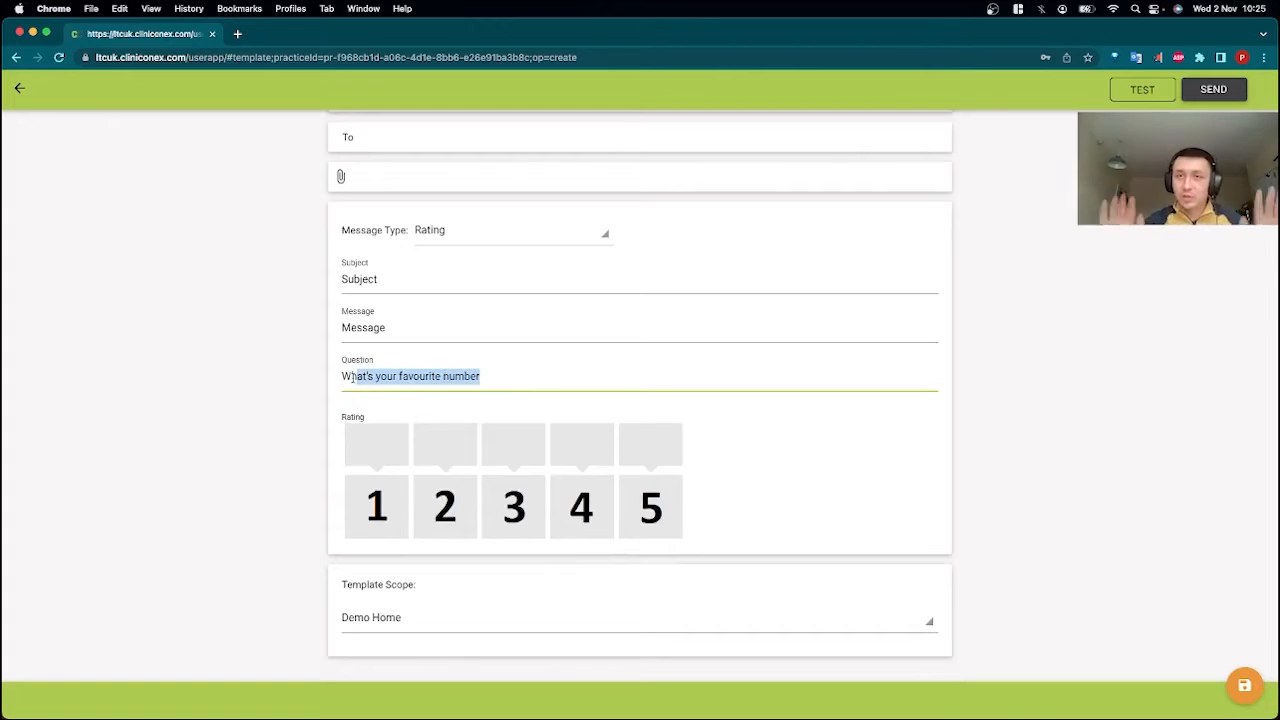
pyautogui.click(352, 376)
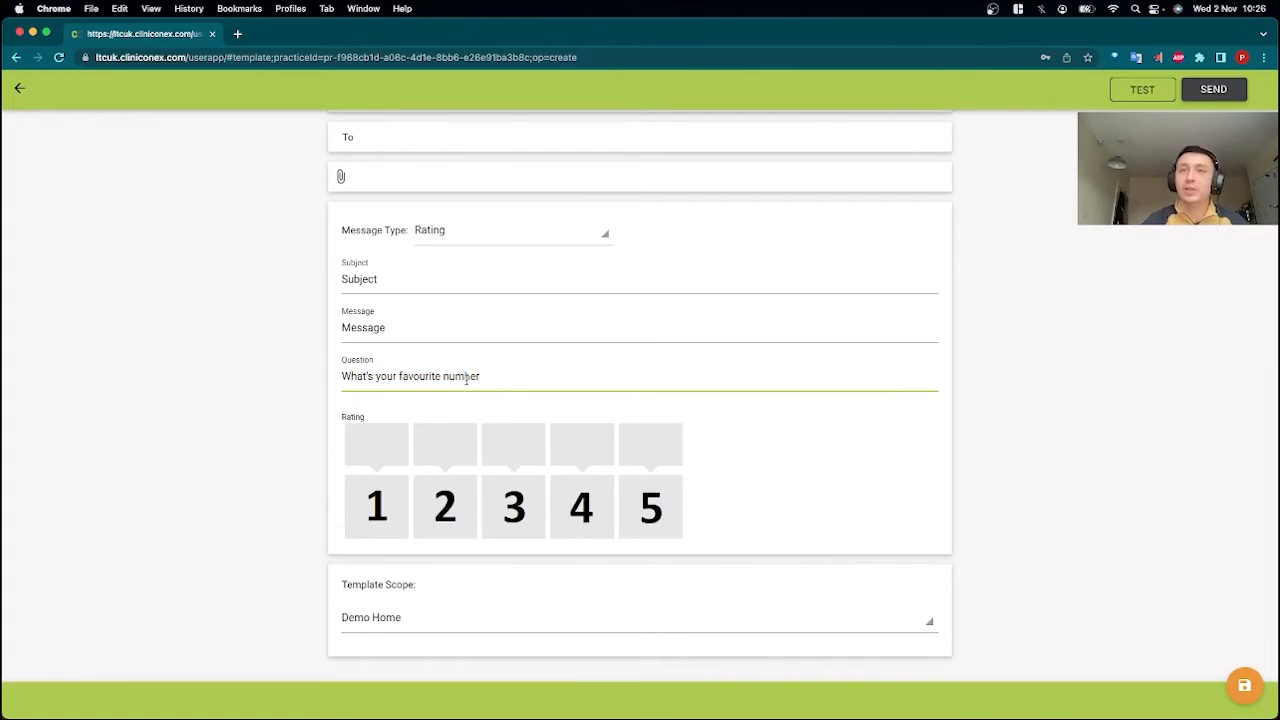
pyautogui.moveTo(481, 377); pyautogui.dragTo(298, 371)
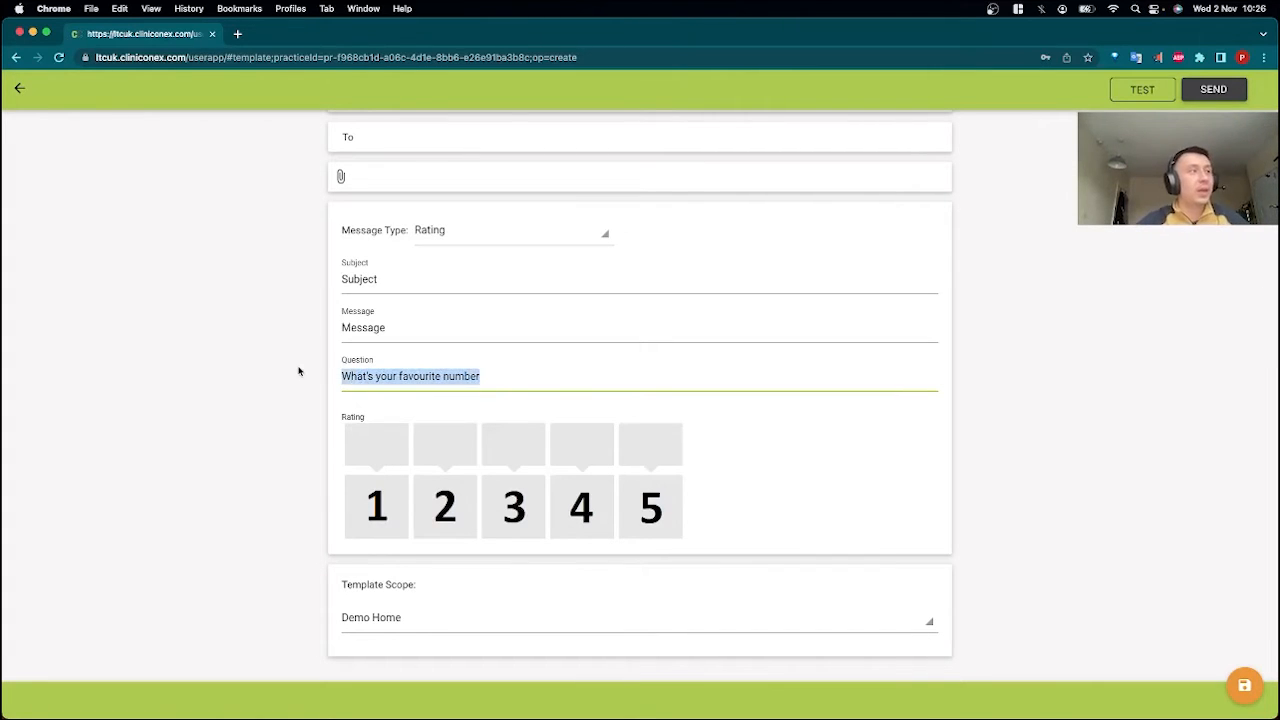
pyautogui.write('HOw')
pyautogui.press('BackSpace')
pyautogui.press('BackSpace')
pyautogui.write('ow yould you rate last')
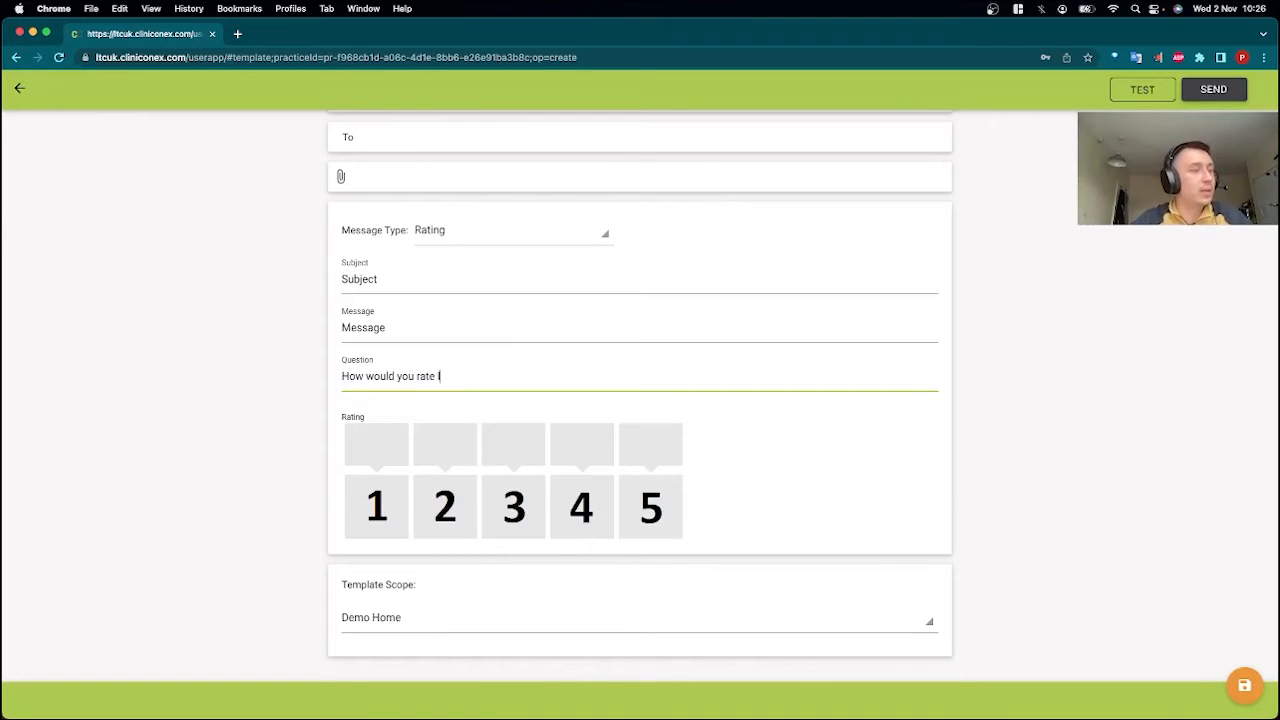
pyautogui.write(' Saturda')
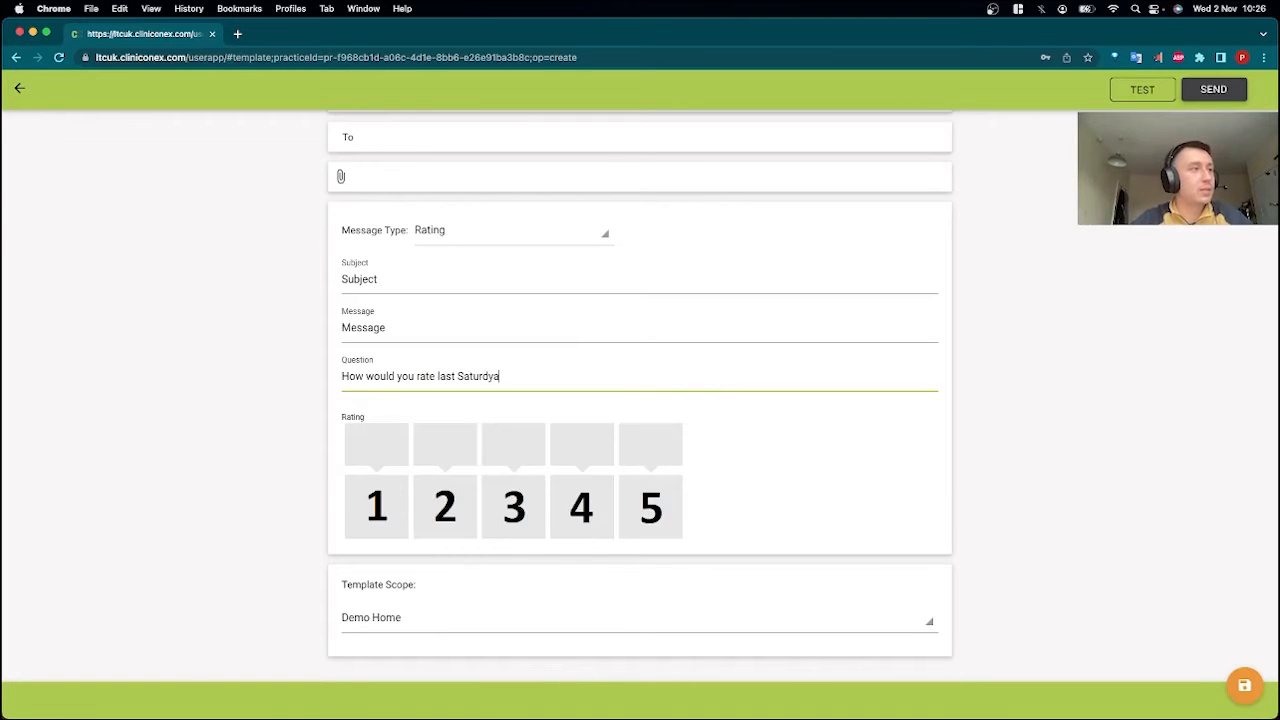
pyautogui.write("y's event?")
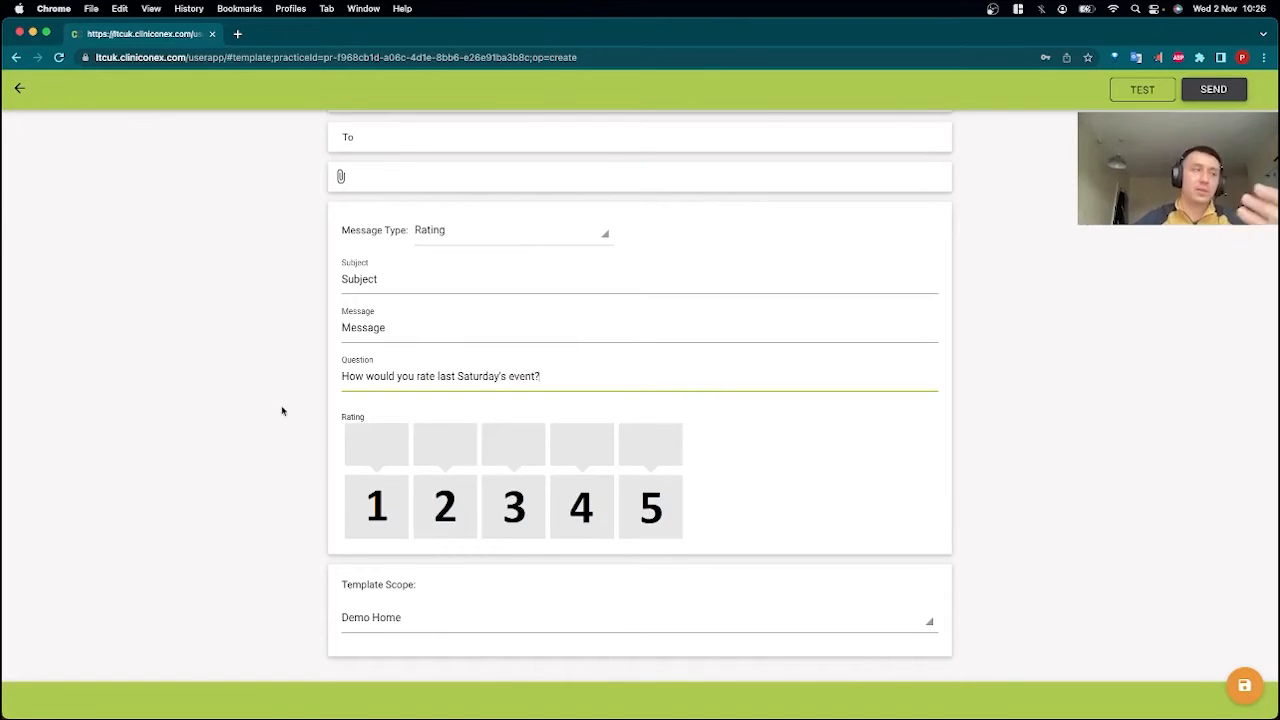
# Label rating 1 as "Not so good" and rating 5 as "Brilliant", leaving the ratings between them unlabelled.
pyautogui.click(382, 441)
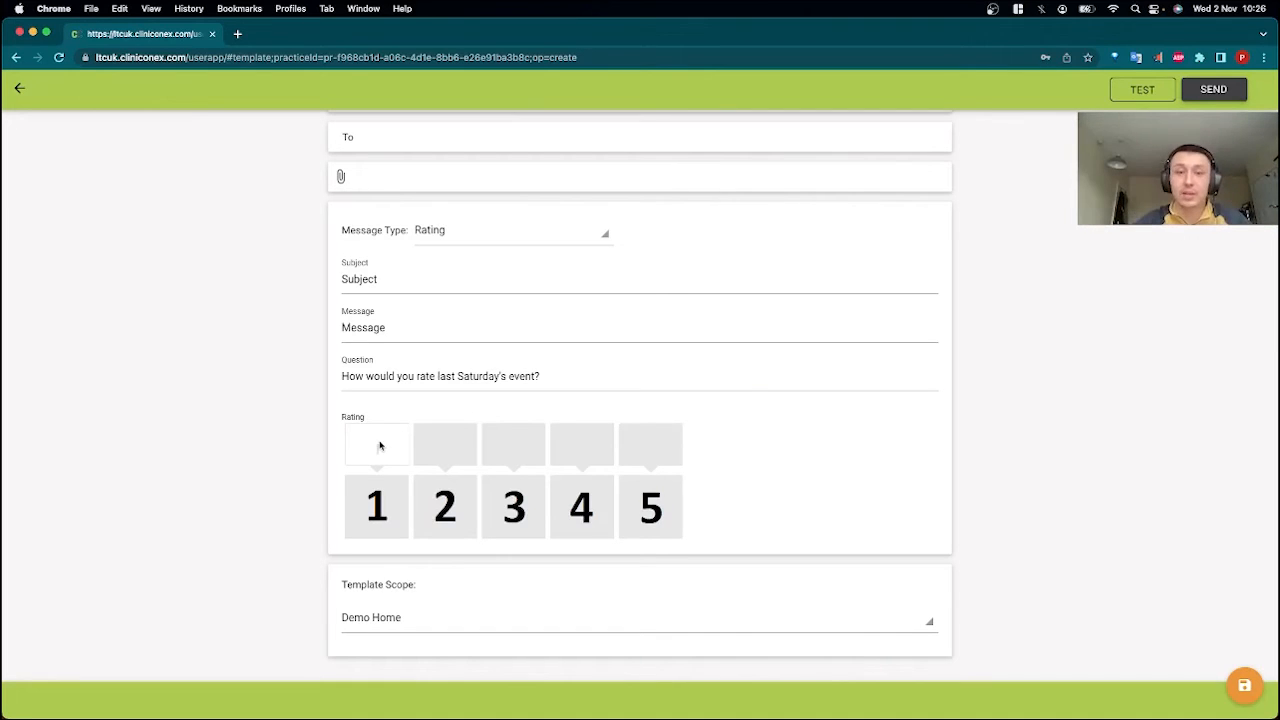
pyautogui.write('Not so good')
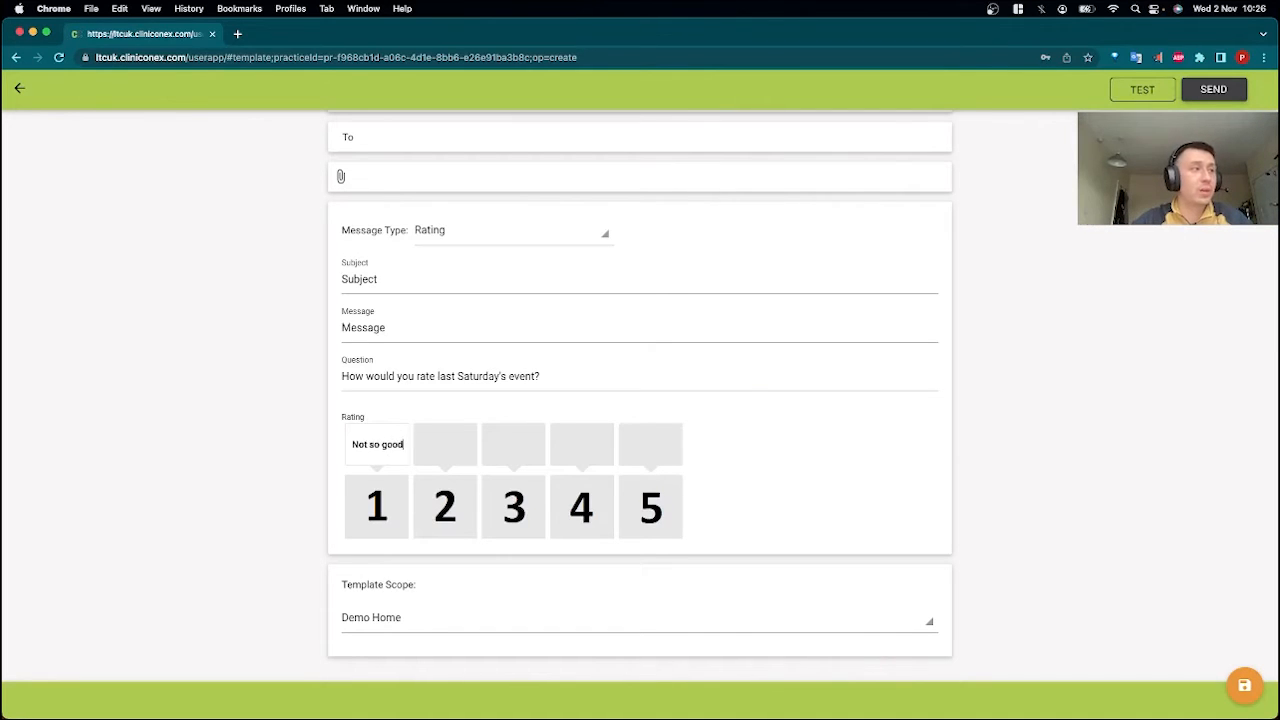
pyautogui.click(657, 452)
pyautogui.write('Brilliant')
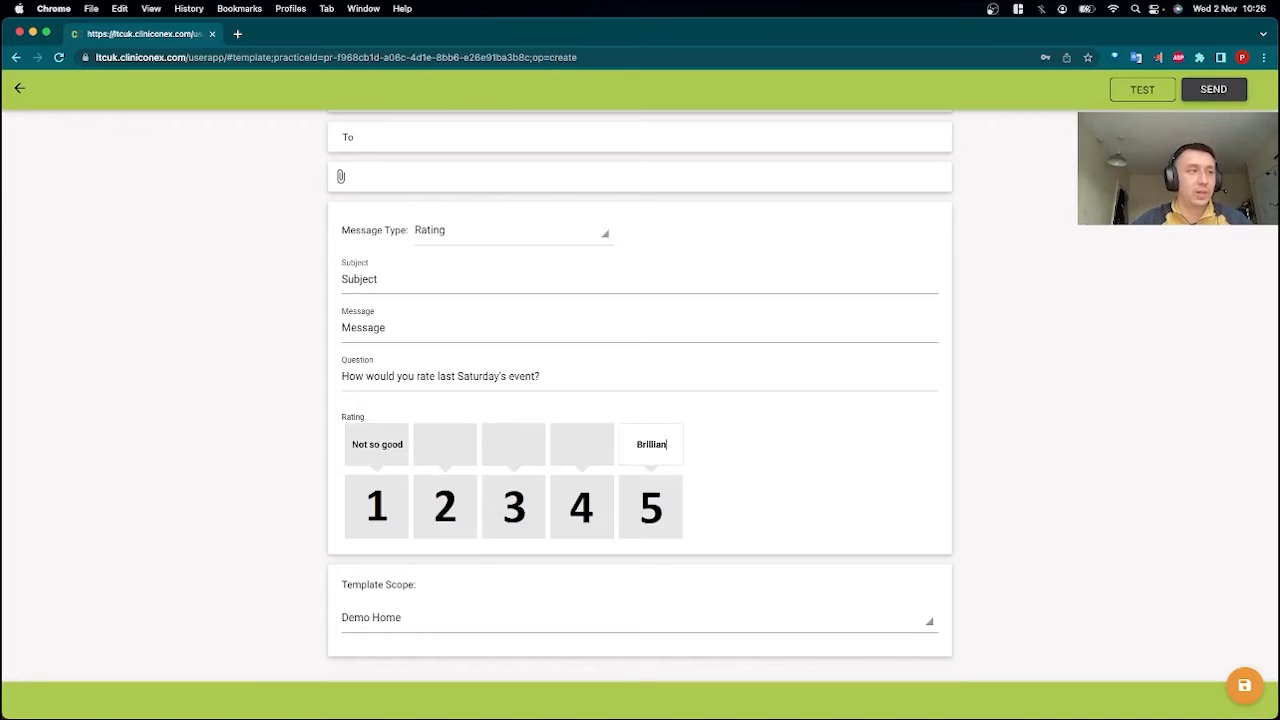
pyautogui.click(567, 437)
pyautogui.click(530, 449)
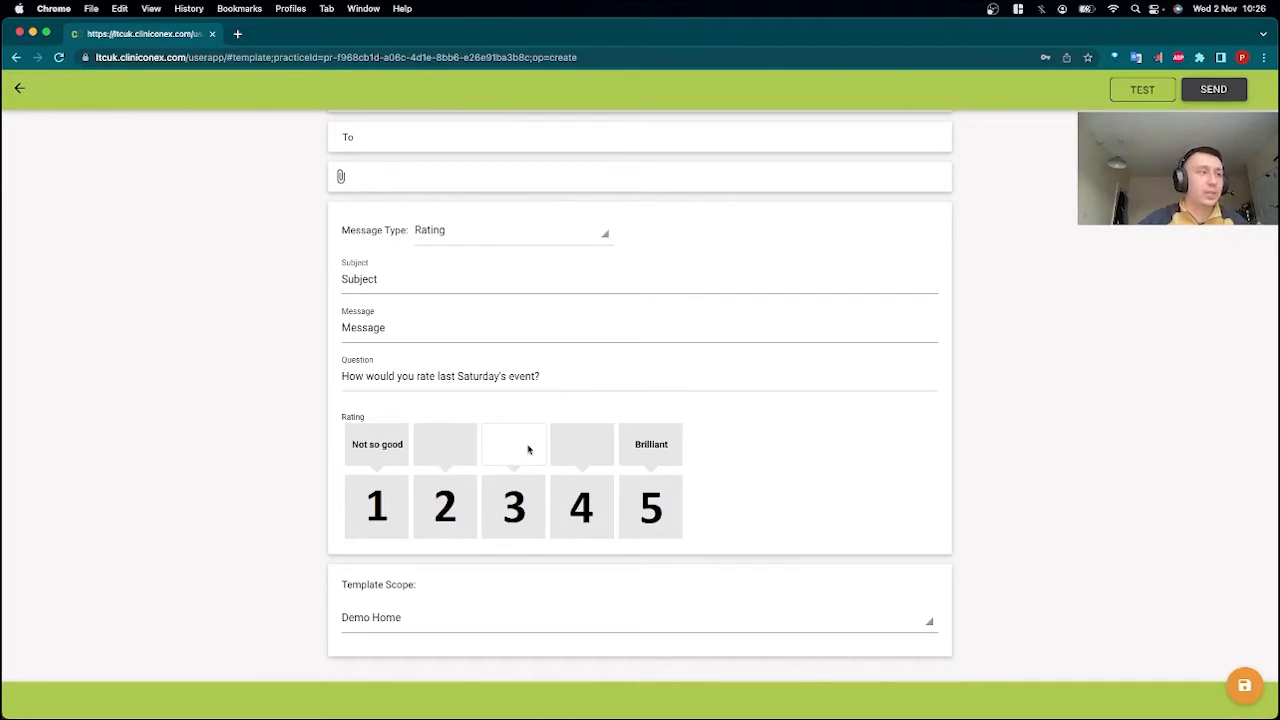
pyautogui.click(430, 456)
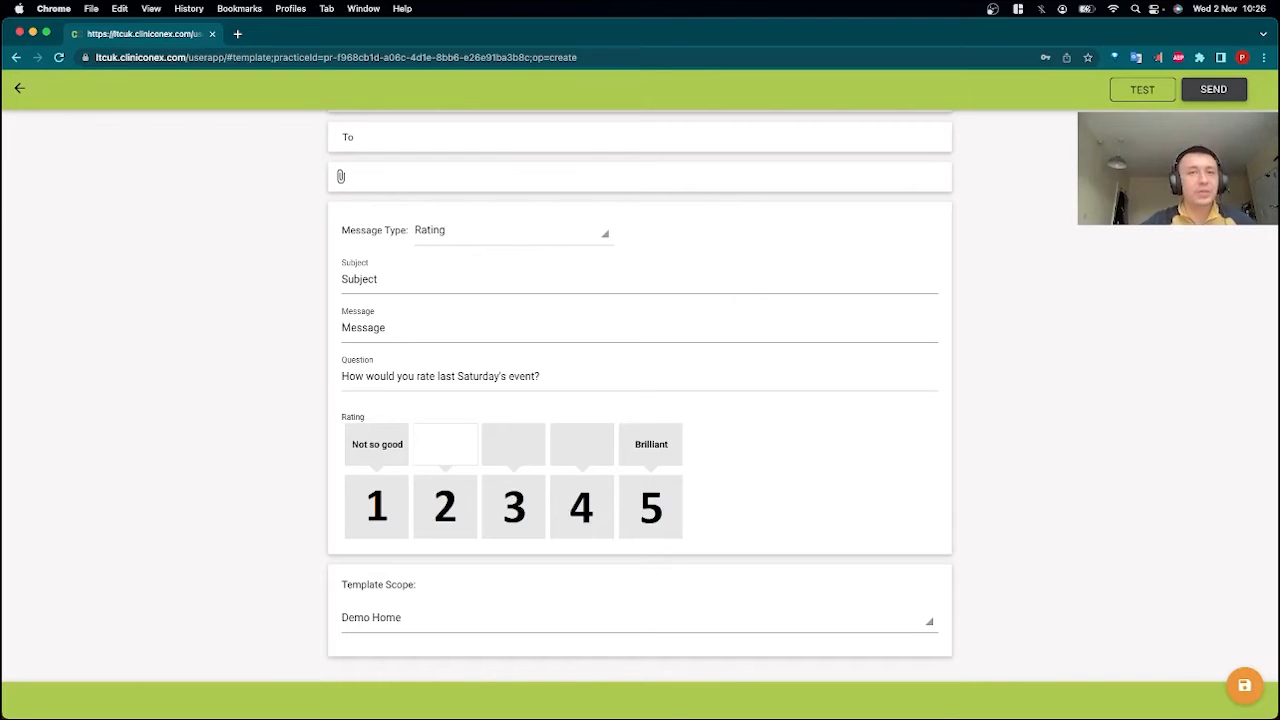
# Filter the template's recipients to the Demo Home facility with Resident Contacts as the recipient type.
pyautogui.scroll(3, 860, 363)
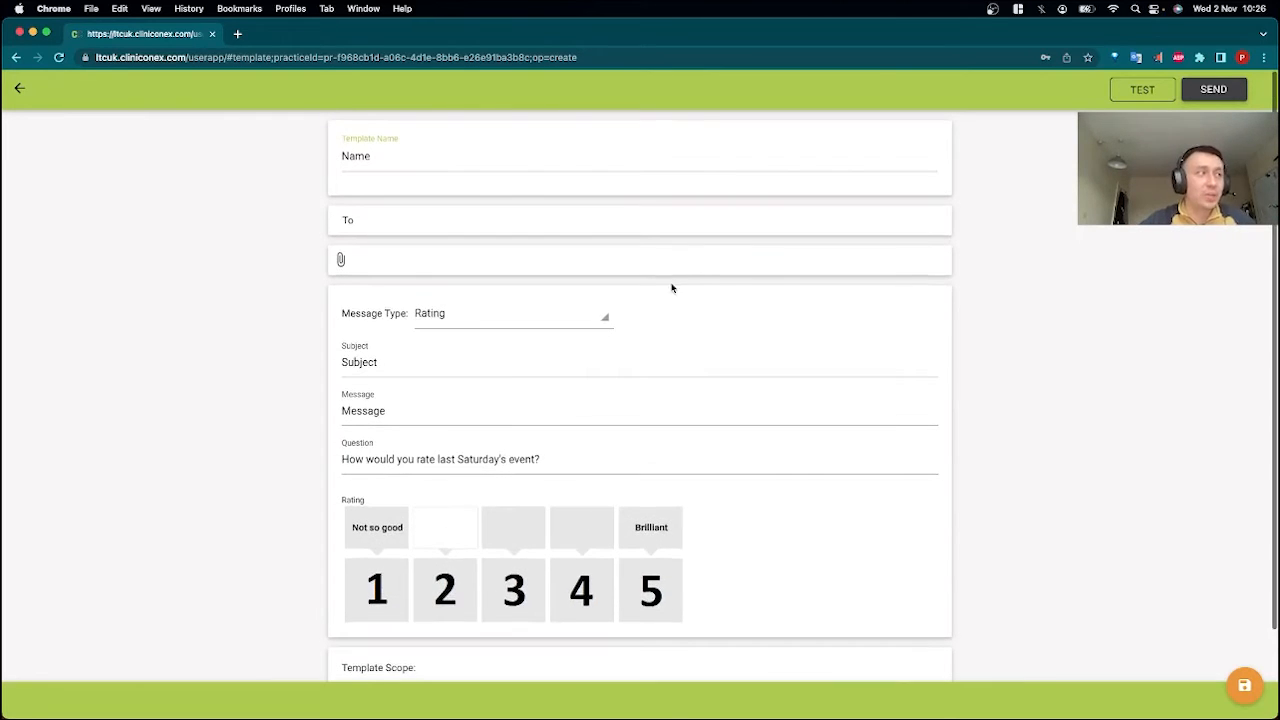
pyautogui.click(629, 222)
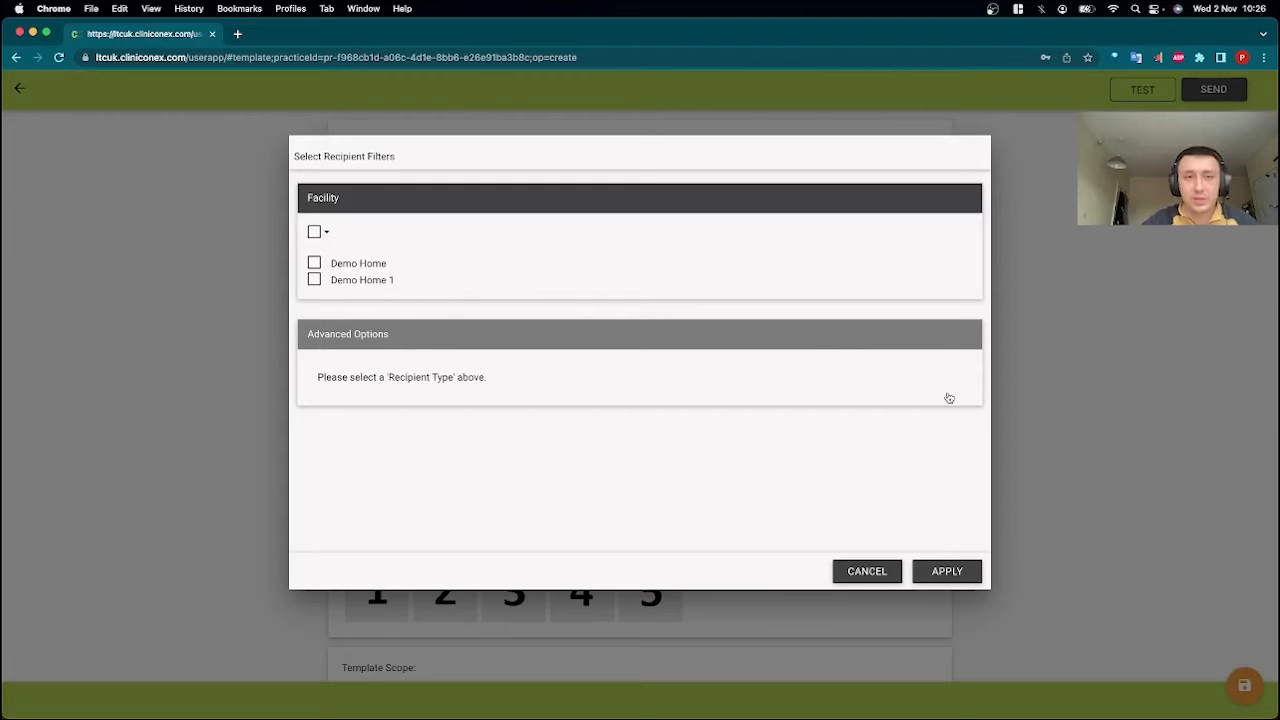
pyautogui.click(314, 263)
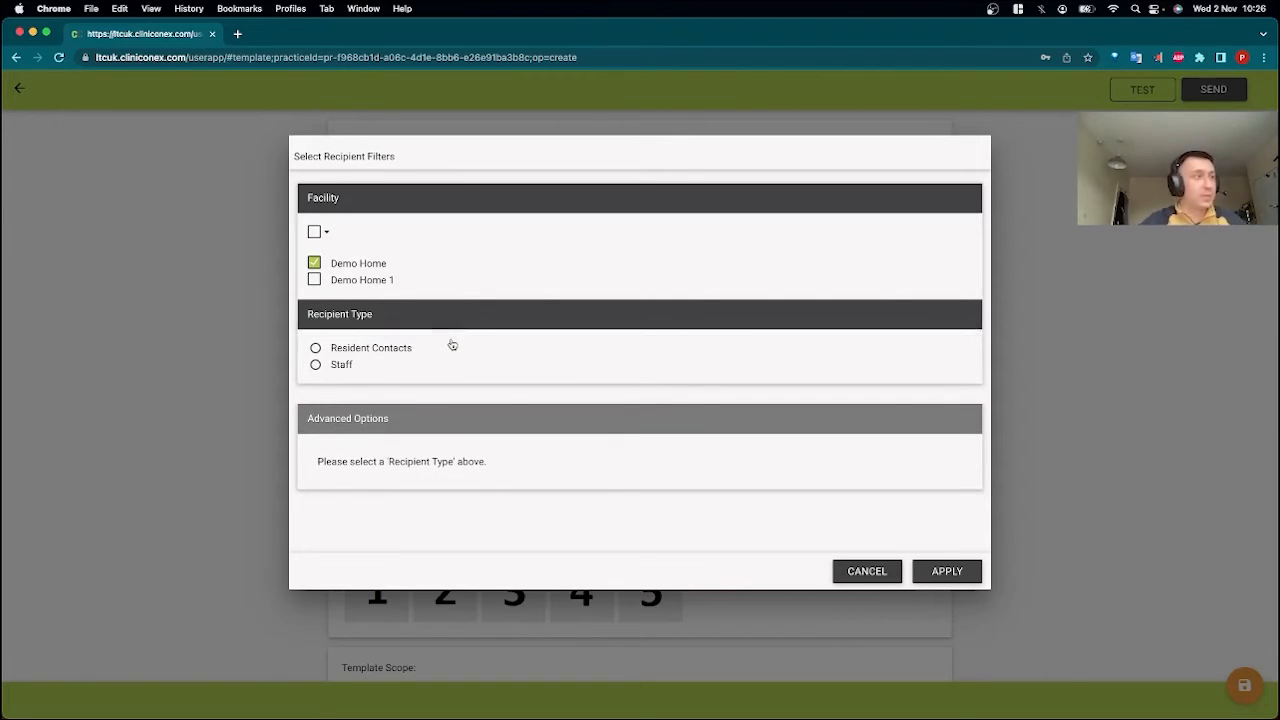
pyautogui.click(325, 347)
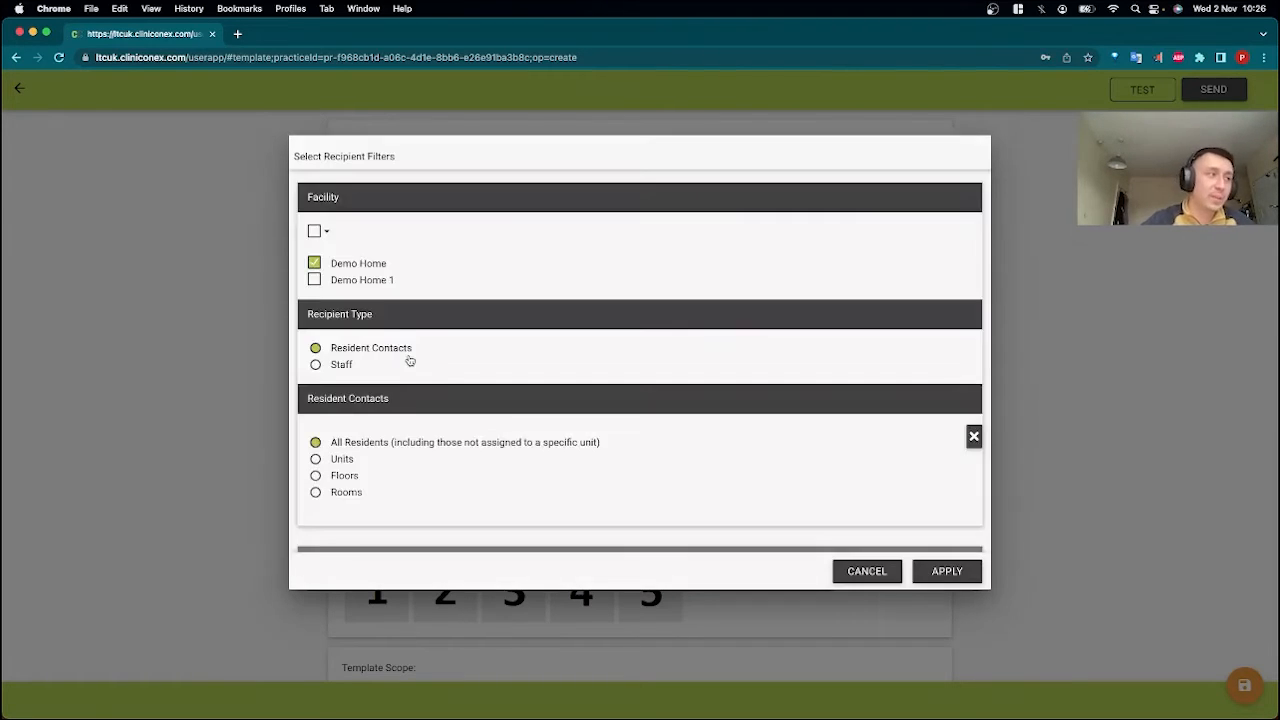
# Examine the advanced recipient options, including the available choices for Contacts and Communication Method.
pyautogui.scroll(-2, 478, 437)
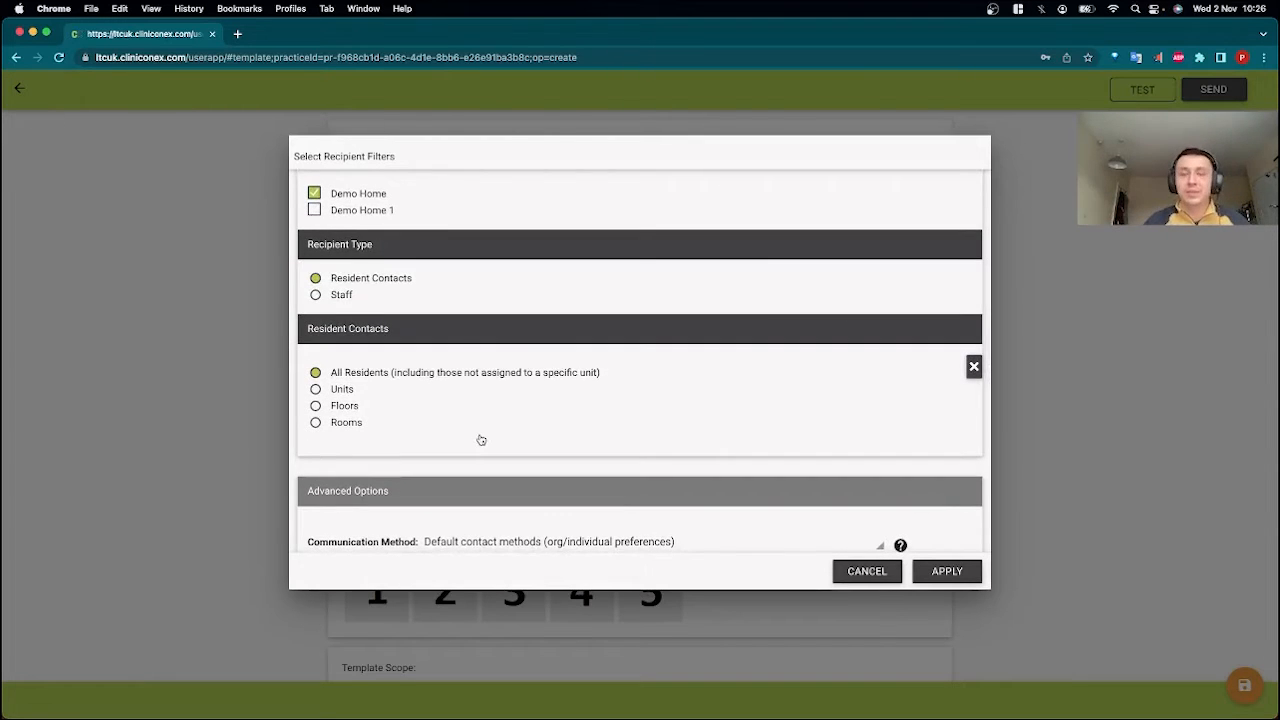
pyautogui.scroll(-3, 478, 470)
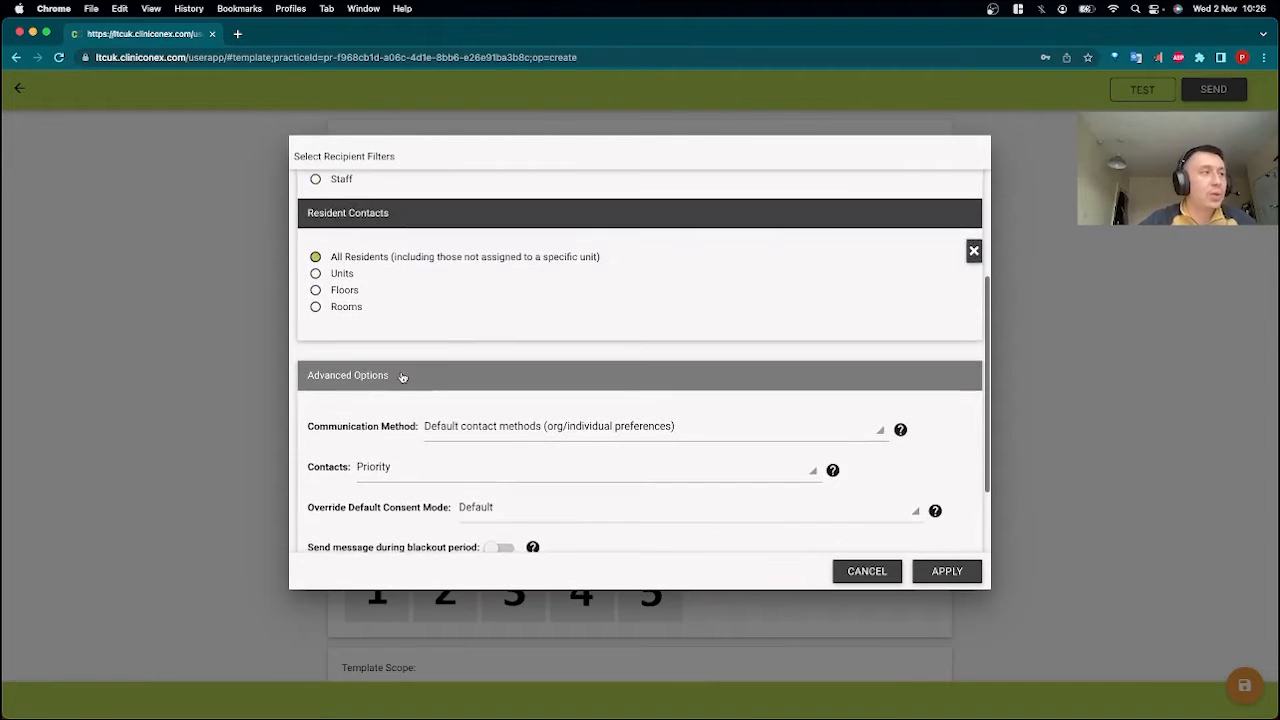
pyautogui.click(381, 377)
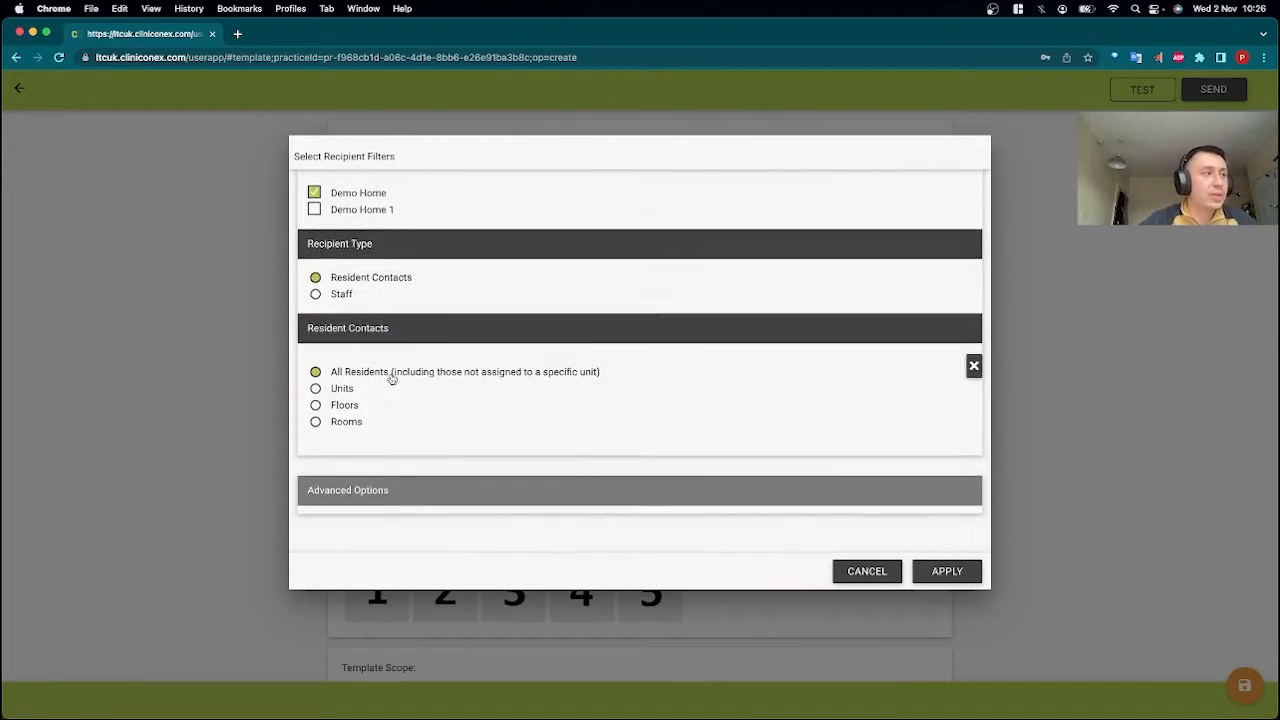
pyautogui.click(397, 500)
pyautogui.scroll(-3, 493, 358)
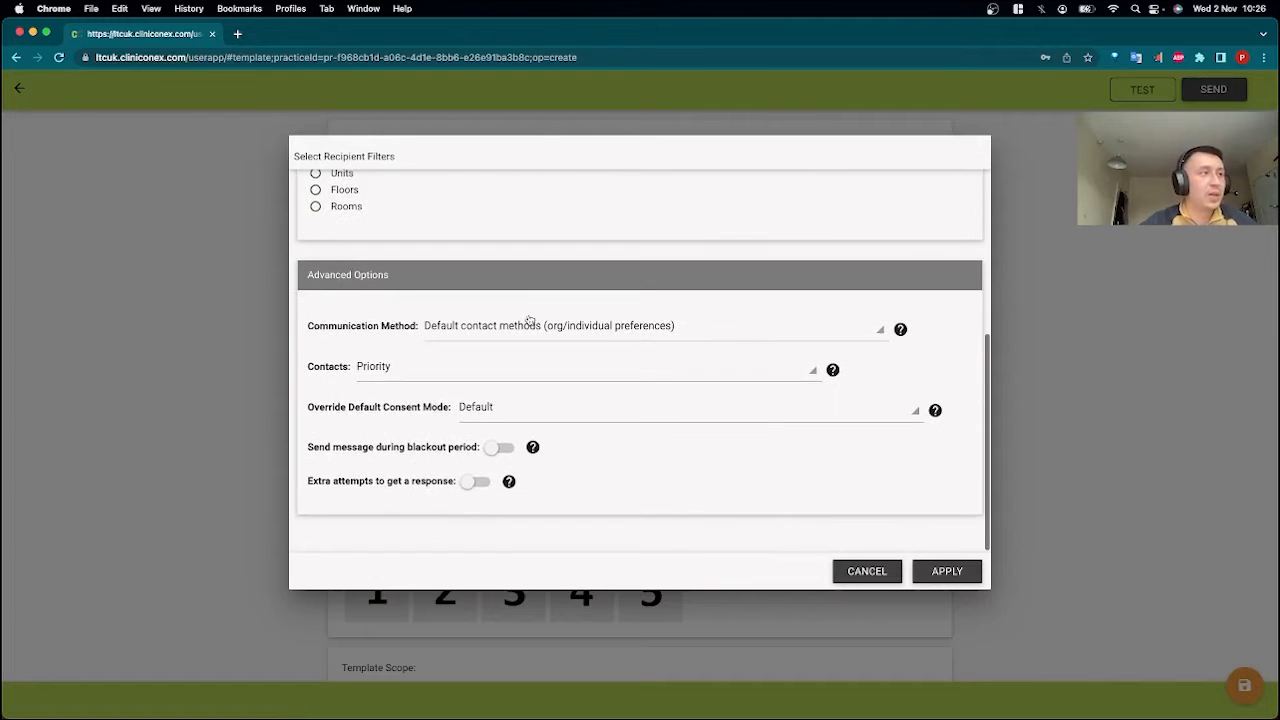
pyautogui.click(447, 381)
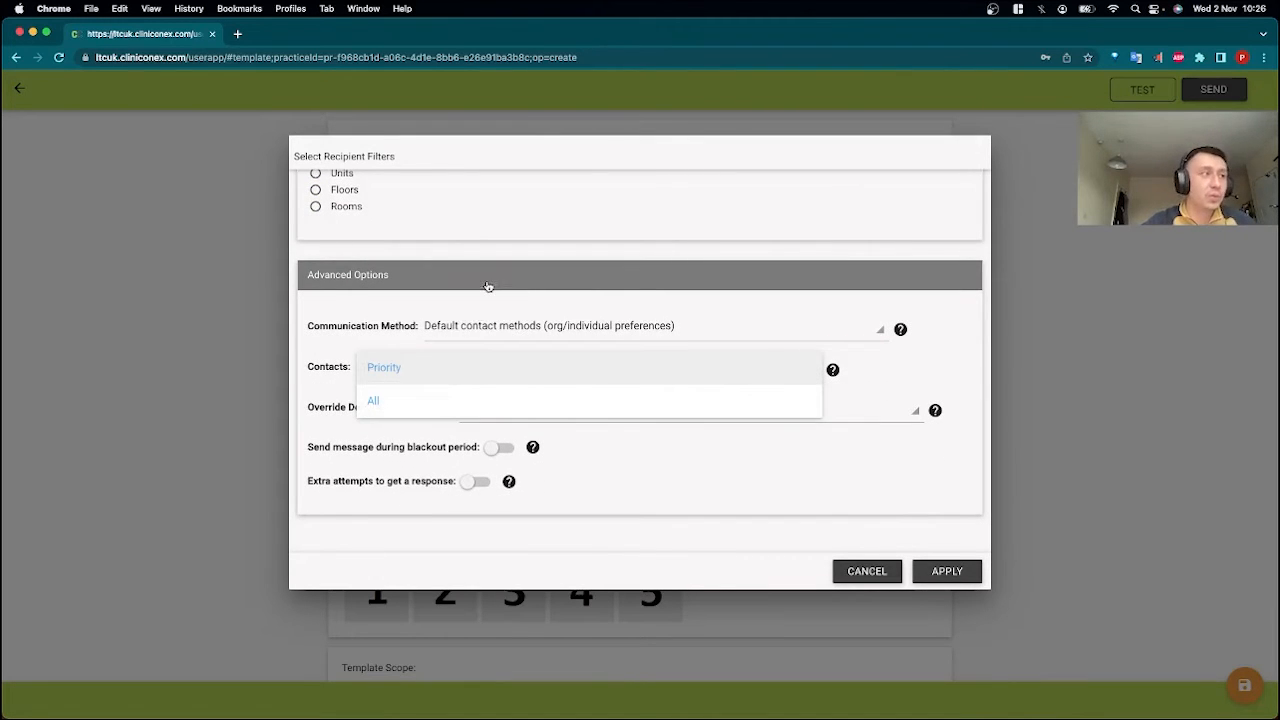
pyautogui.click(486, 294)
pyautogui.click(486, 289)
pyautogui.click(491, 491)
pyautogui.click(520, 331)
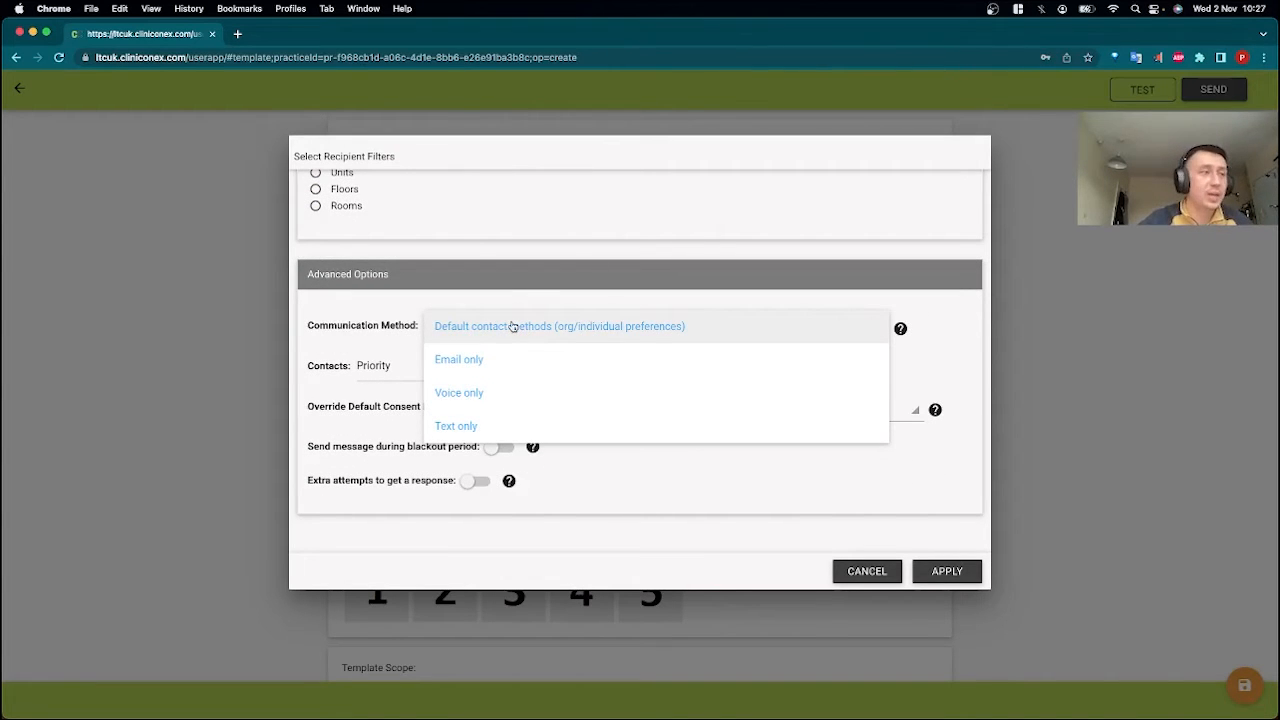
pyautogui.click(512, 326)
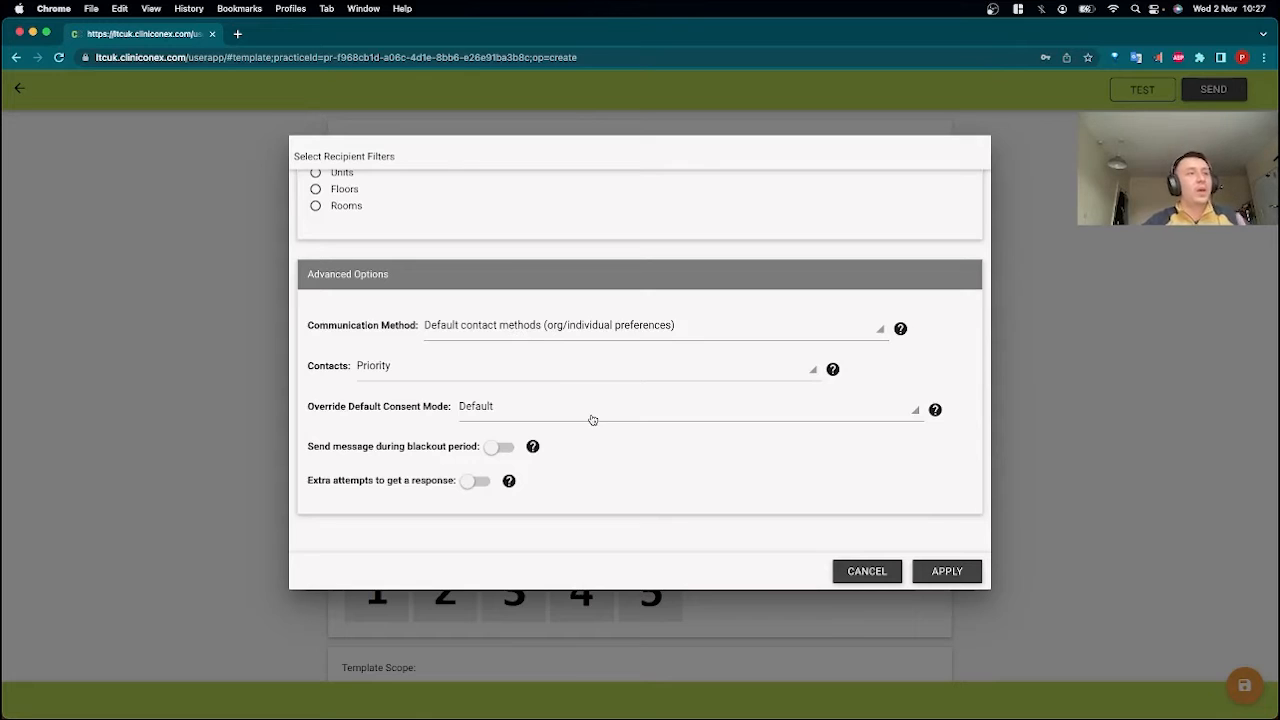
# Enable extra attempts to get a response and set the maximum number of extra attempts to 5.
pyautogui.click(470, 482)
pyautogui.scroll(-2, 648, 486)
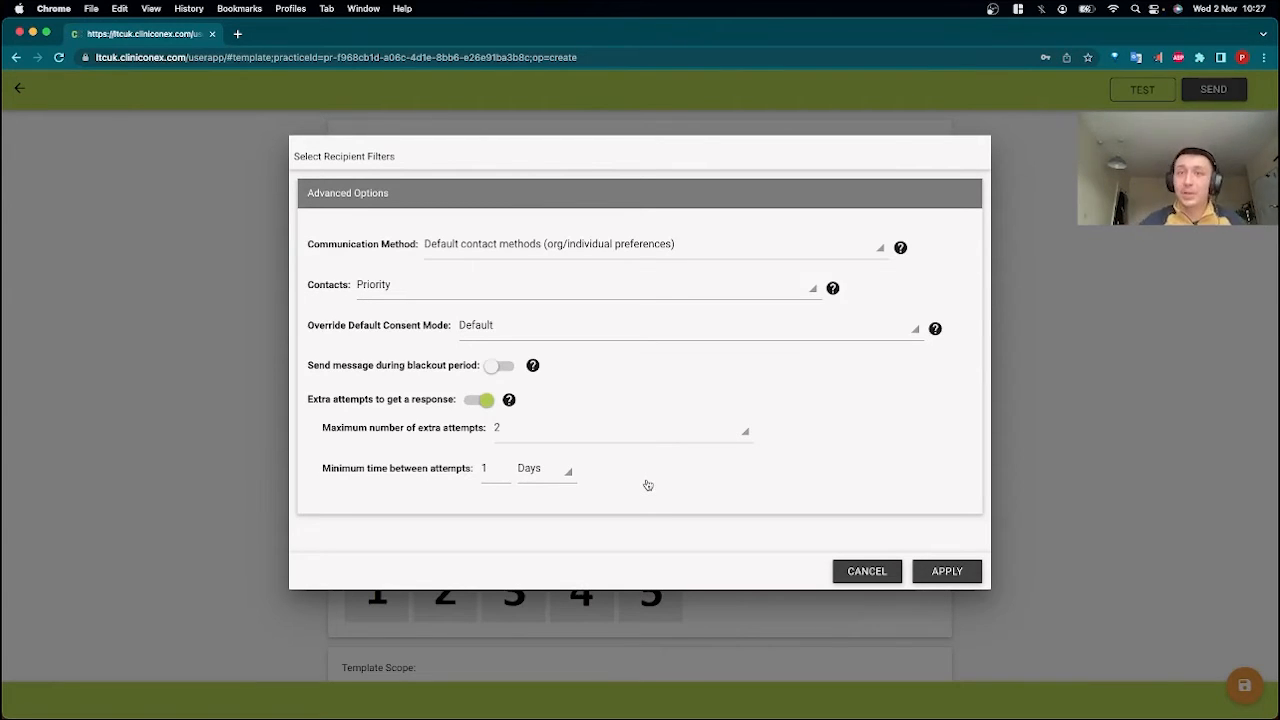
pyautogui.click(585, 439)
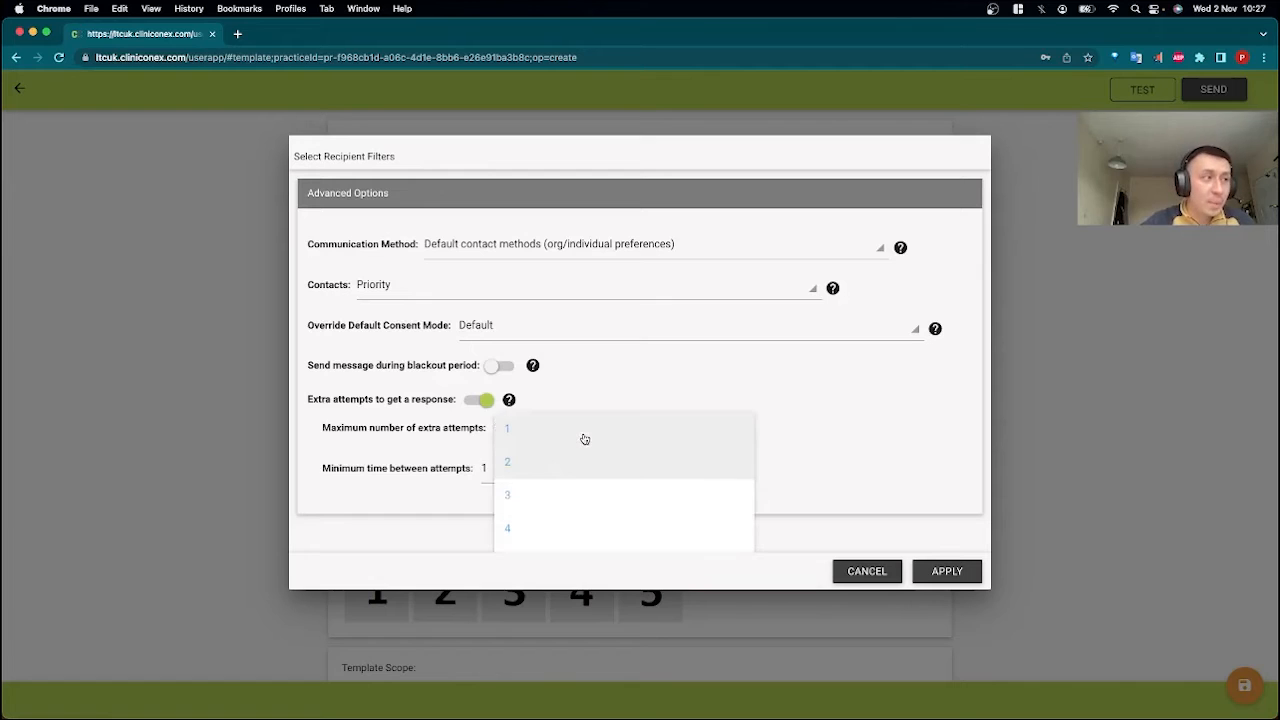
pyautogui.scroll(-1, 640, 514)
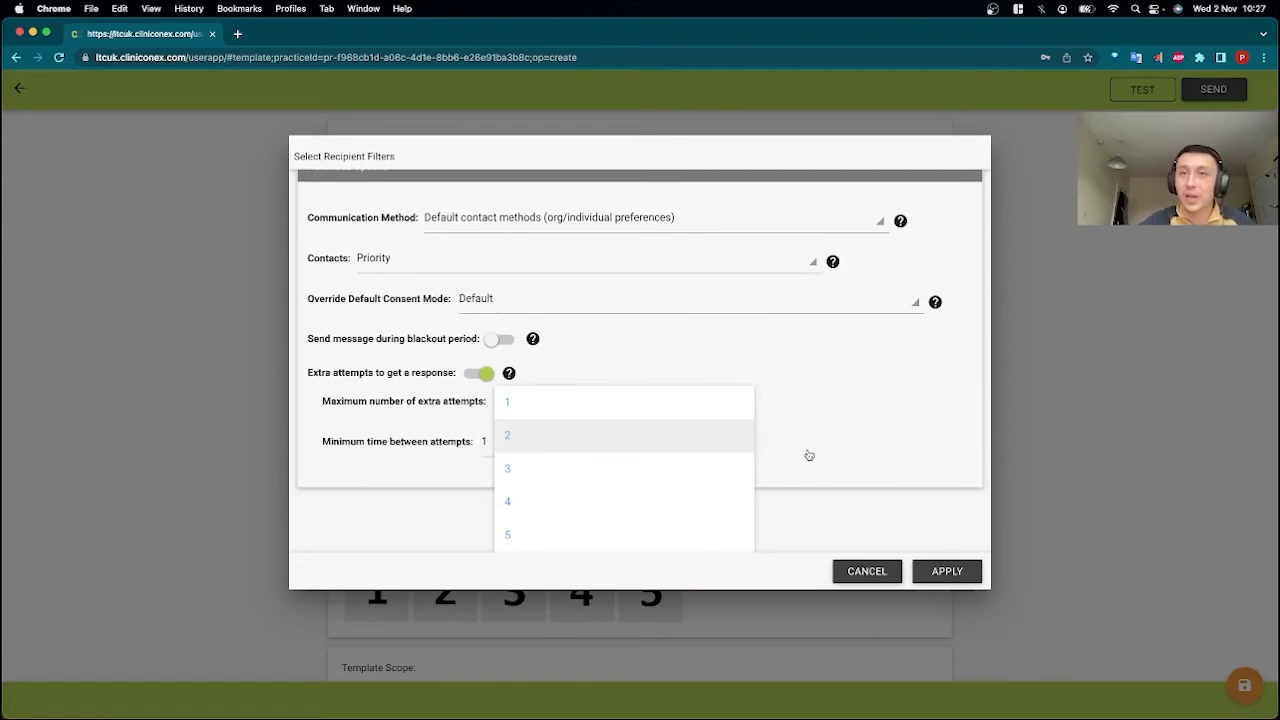
pyautogui.click(538, 540)
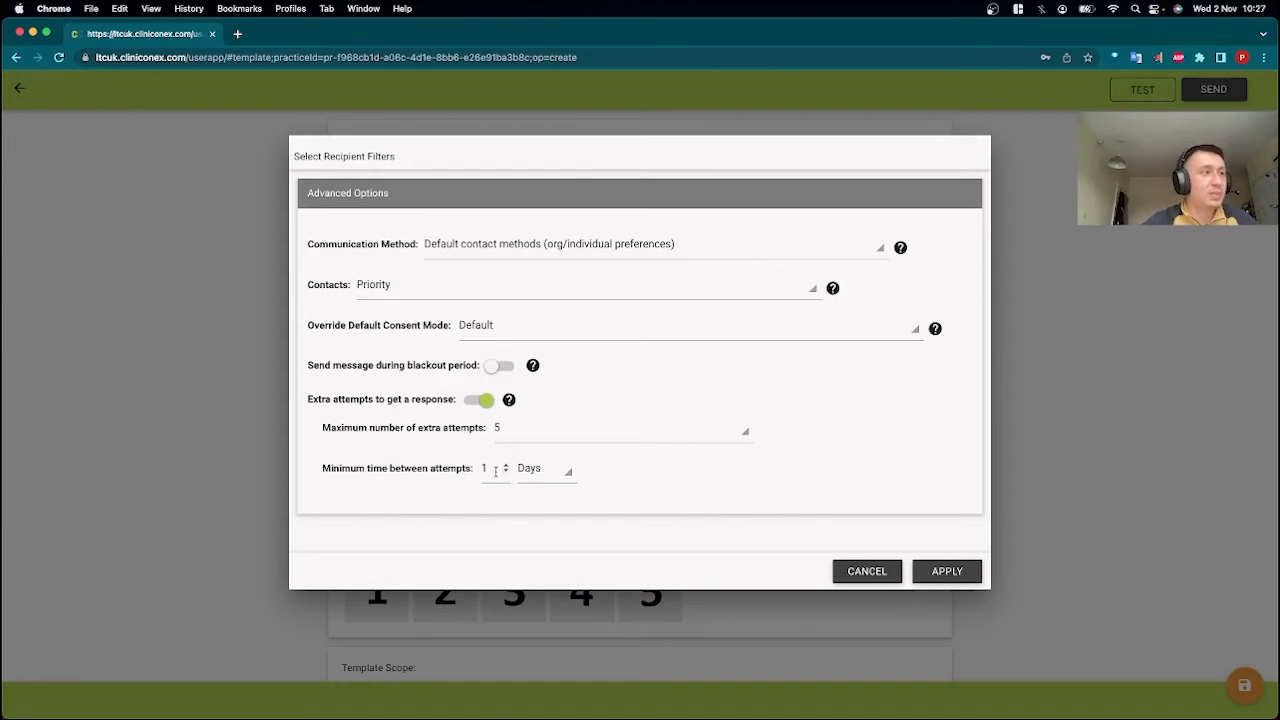
# Set the minimum time between attempts to 5 days and check the available time units.
pyautogui.click(545, 472)
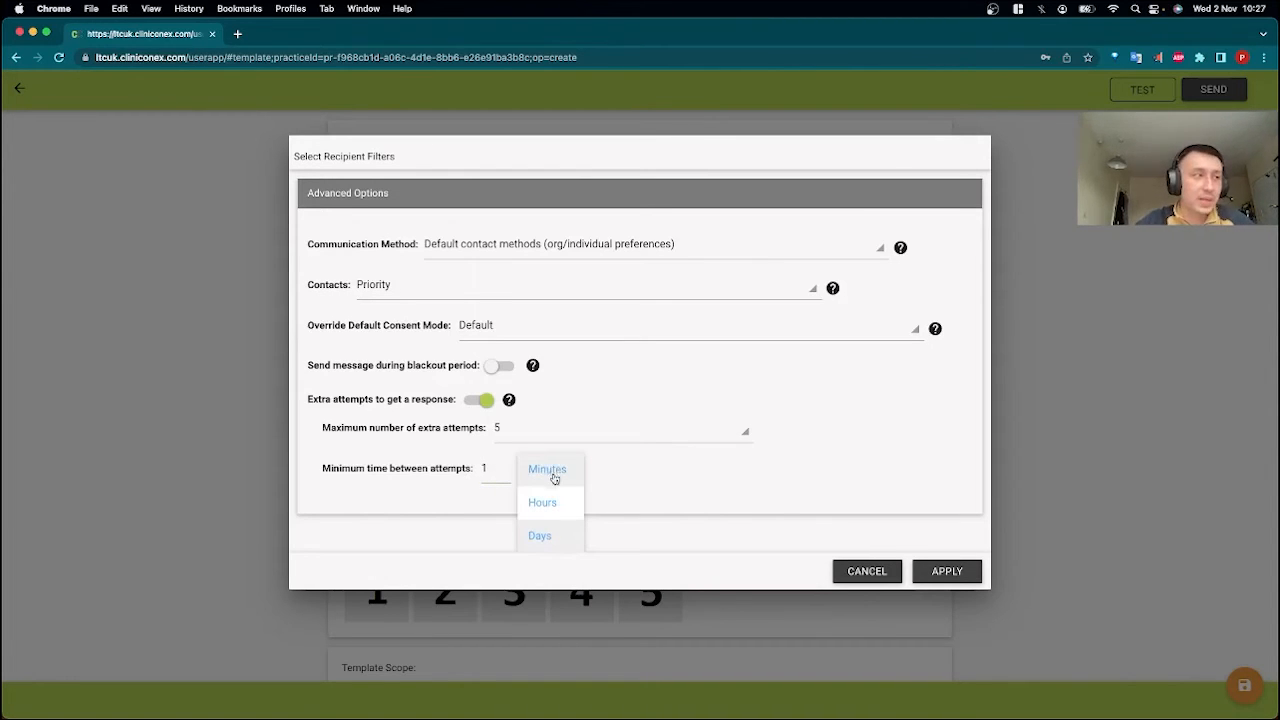
pyautogui.click(539, 535)
pyautogui.click(503, 474)
pyautogui.press('BackSpace')
pyautogui.write('5')
pyautogui.click(645, 526)
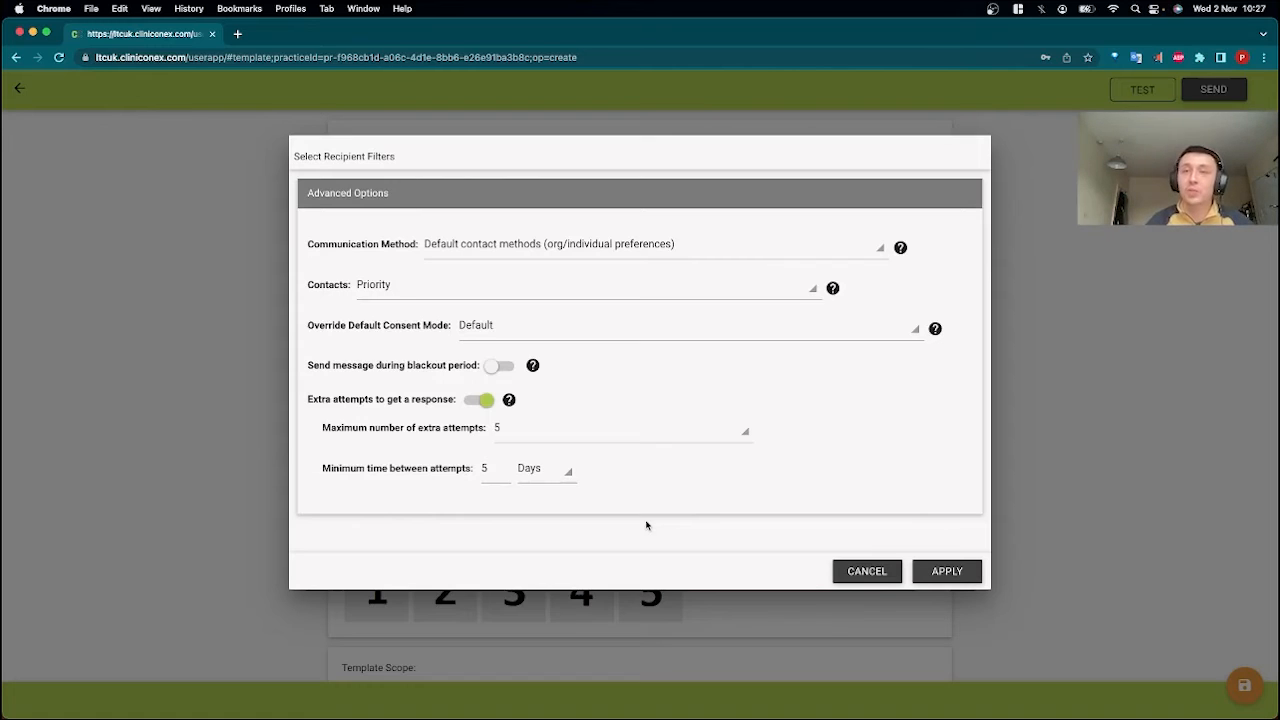
pyautogui.click(570, 474)
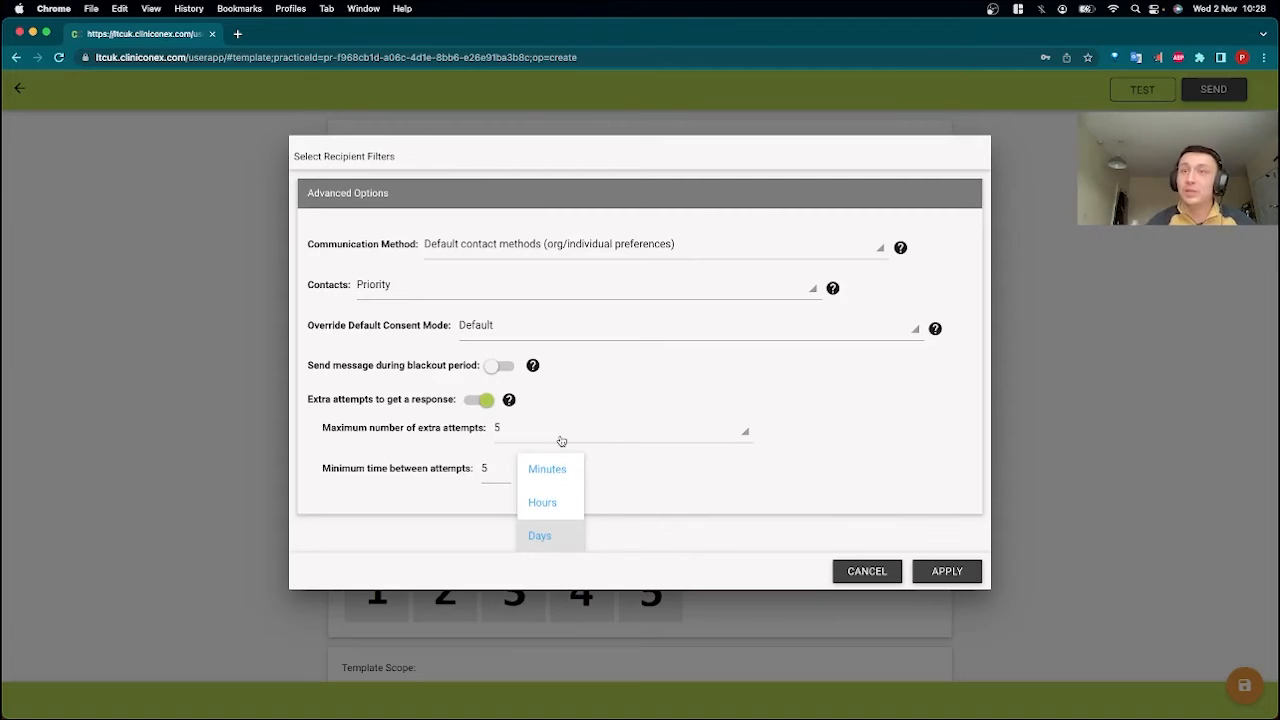
pyautogui.click(730, 492)
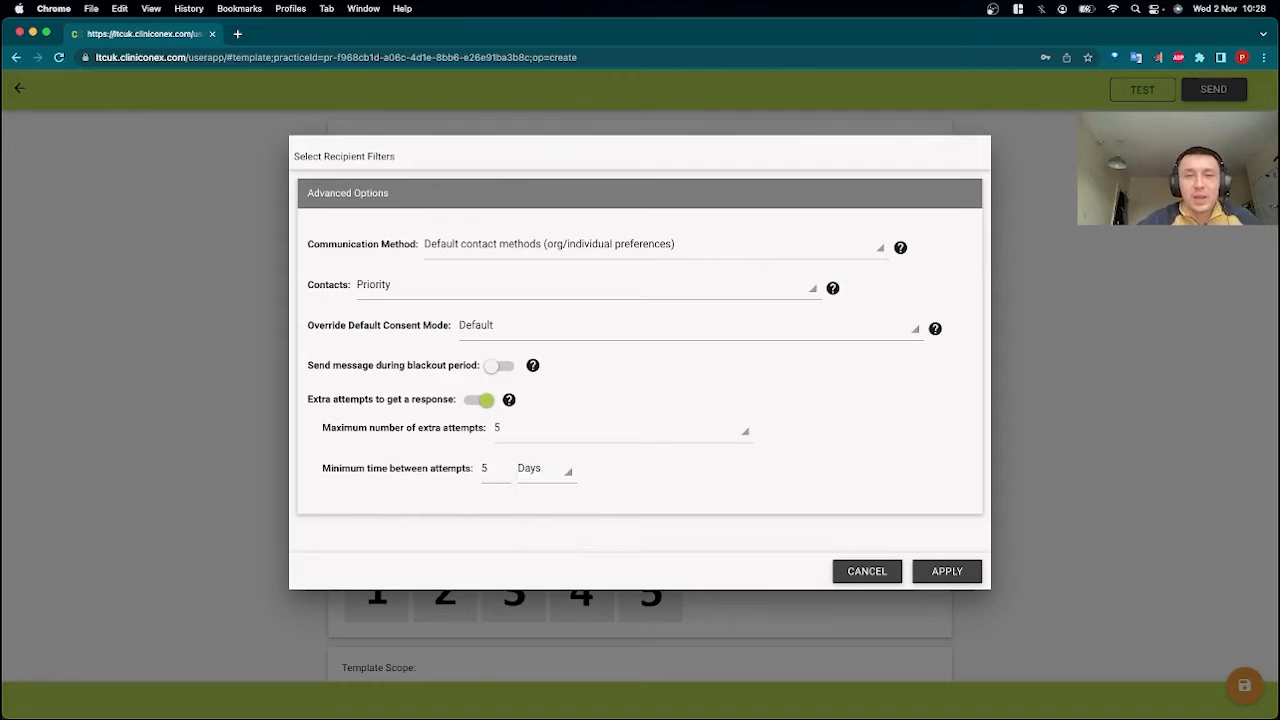
# Cancel the recipient filters and leave the new template, discarding its unsaved changes.
pyautogui.click(836, 572)
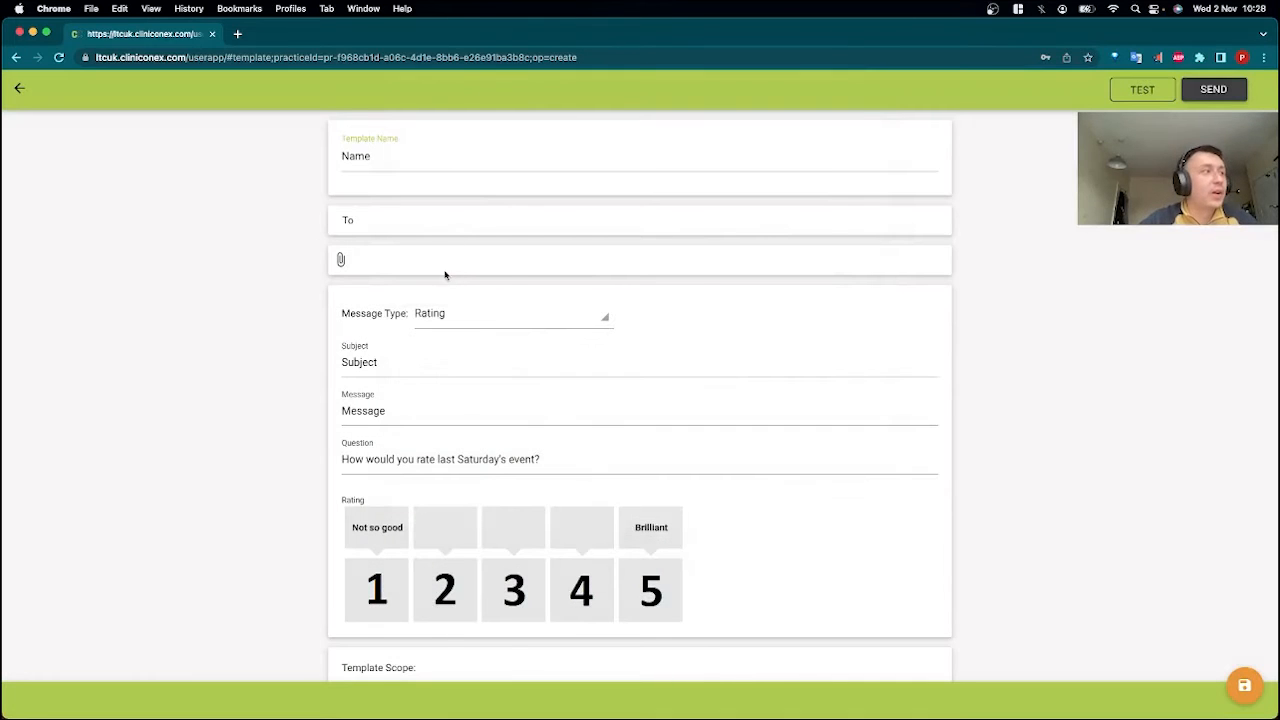
pyautogui.click(22, 88)
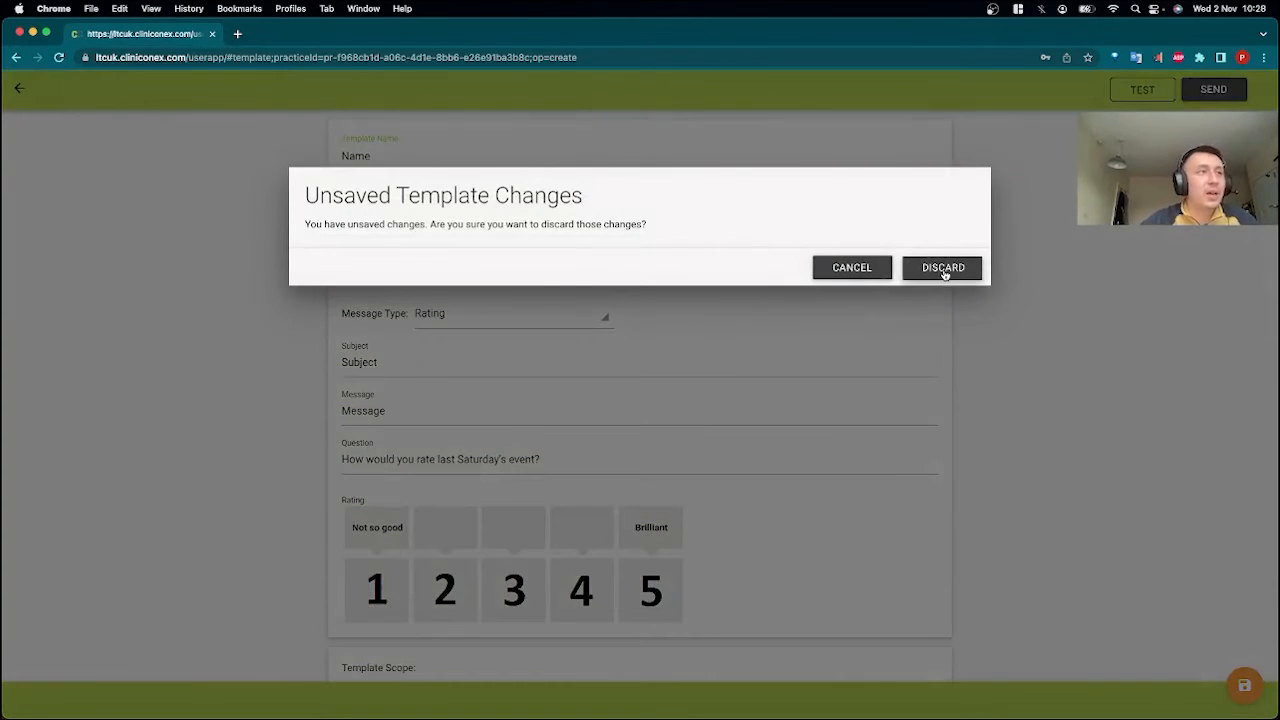
pyautogui.click(944, 274)
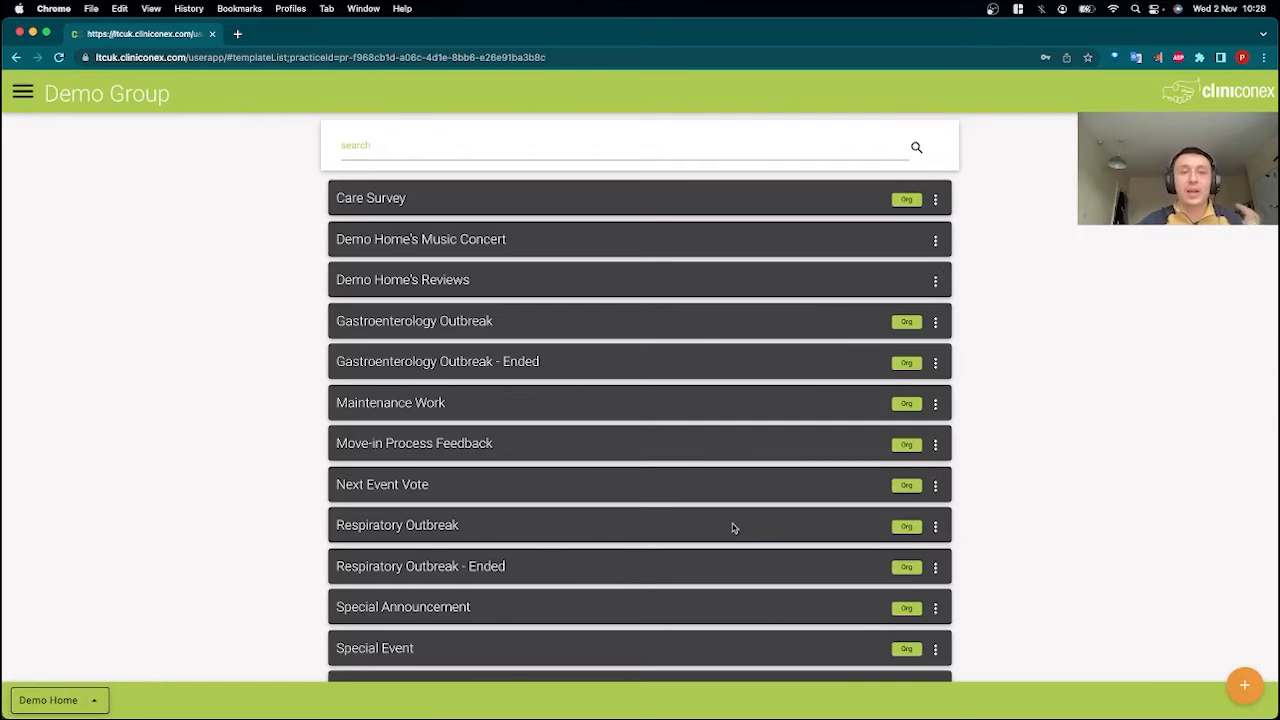
# Open the Move-in Process Feedback template, review its question and rating labels, and return to the template list.
pyautogui.click(477, 450)
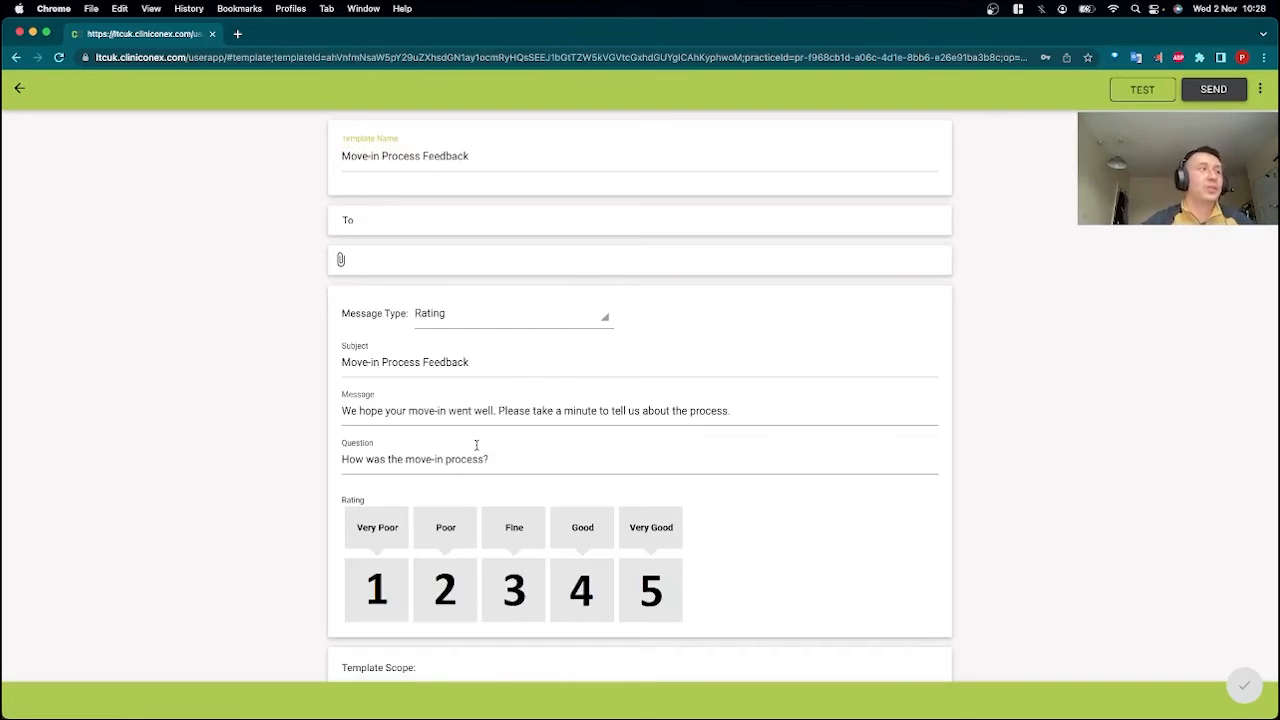
pyautogui.scroll(-3, 476, 445)
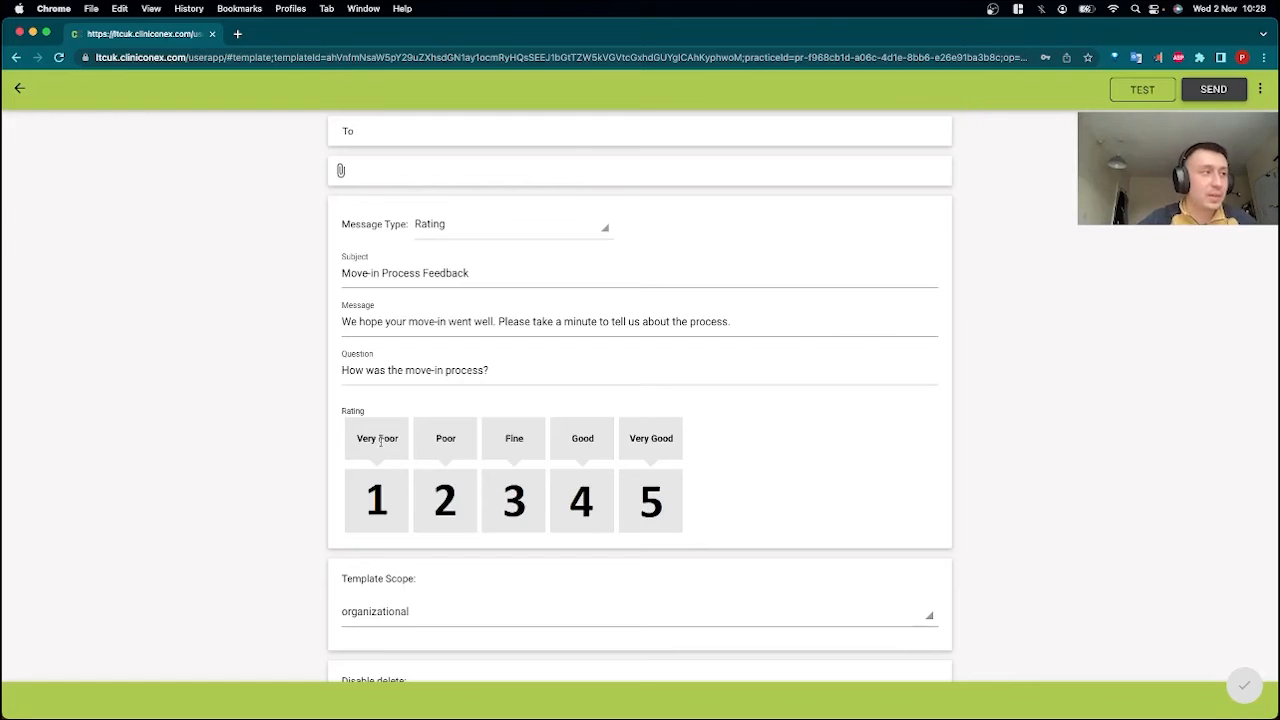
pyautogui.scroll(2, 80, 297)
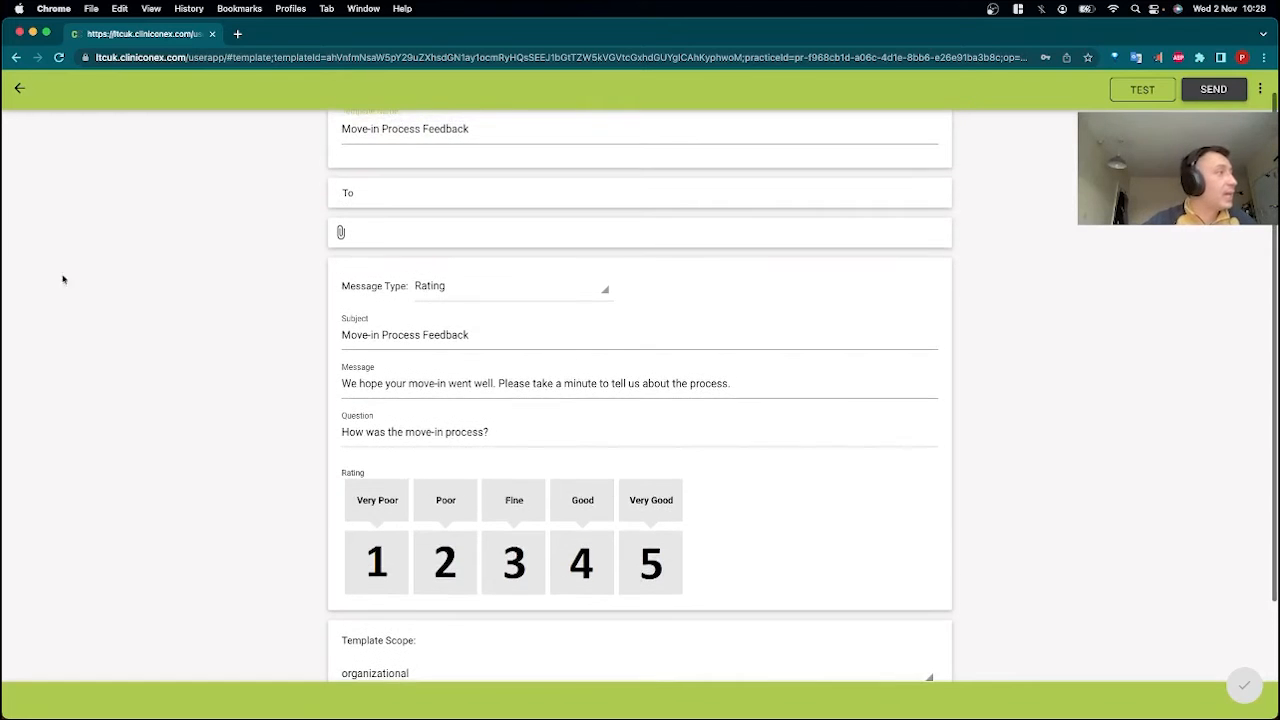
pyautogui.click(19, 88)
# Open the Next Event Vote template and review its multiple choice question and answer choices.
pyautogui.click(477, 494)
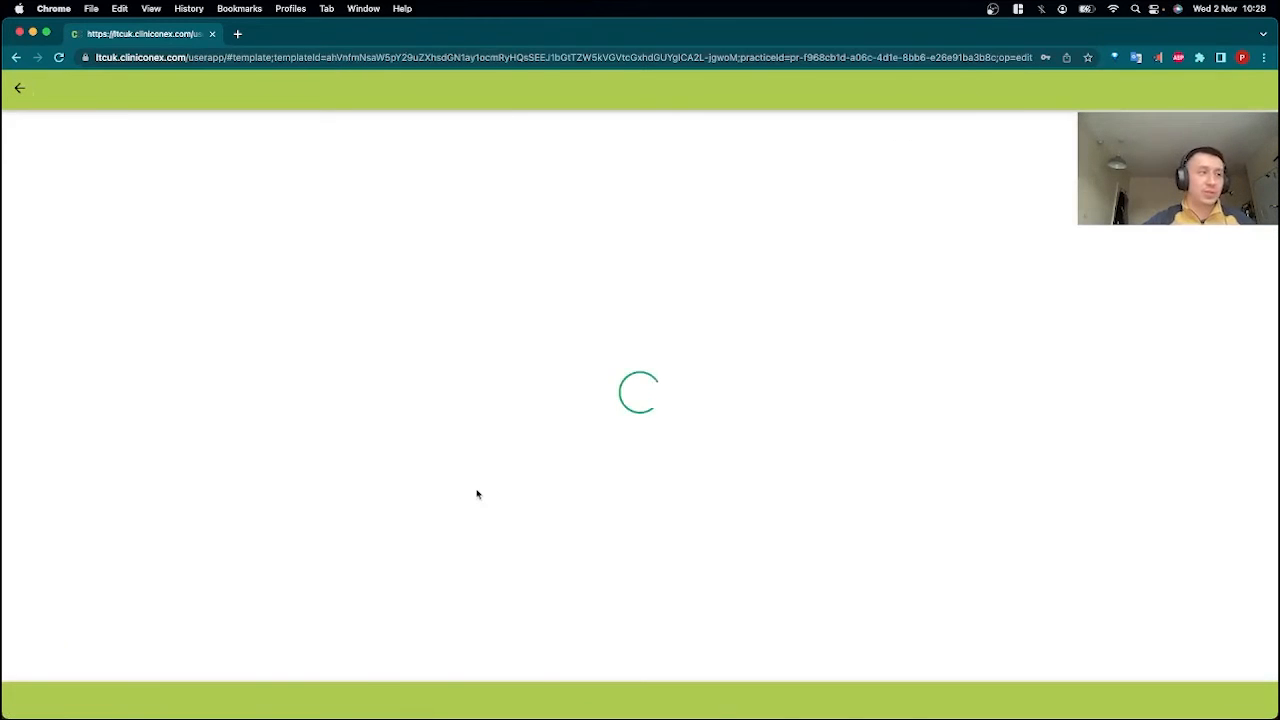
pyautogui.scroll(-4, 476, 490)
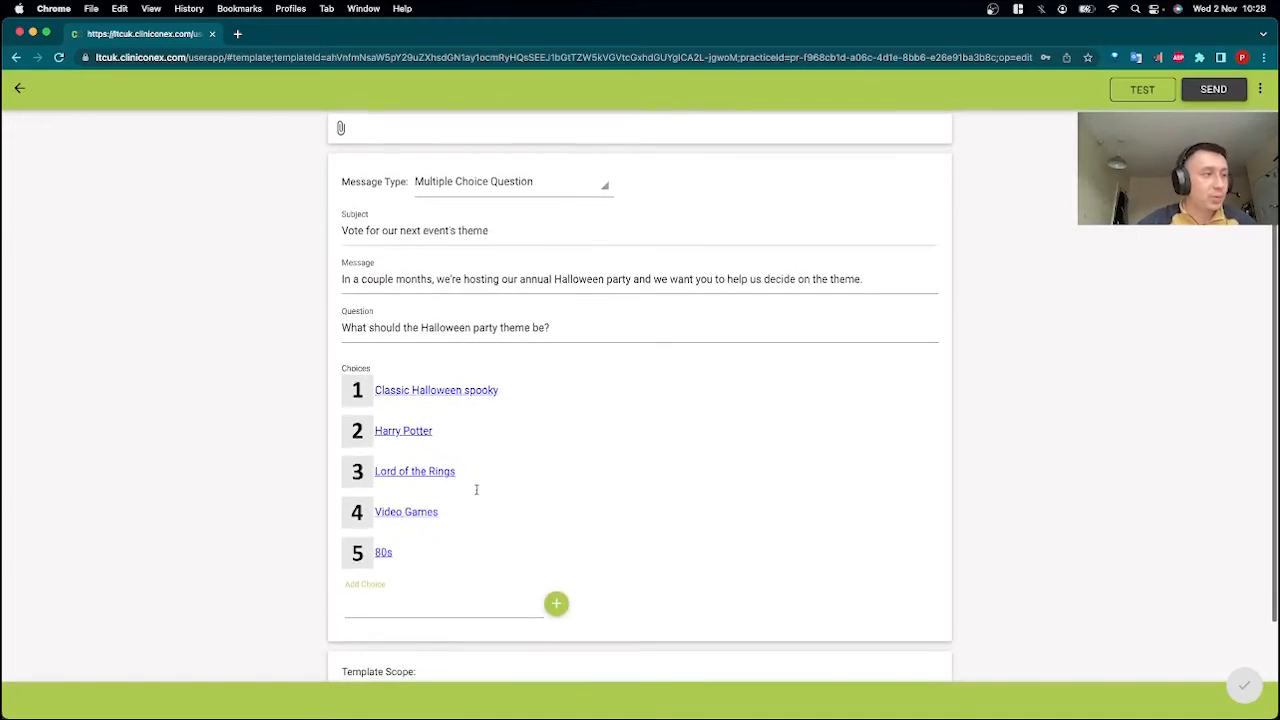
pyautogui.scroll(-1, 234, 360)
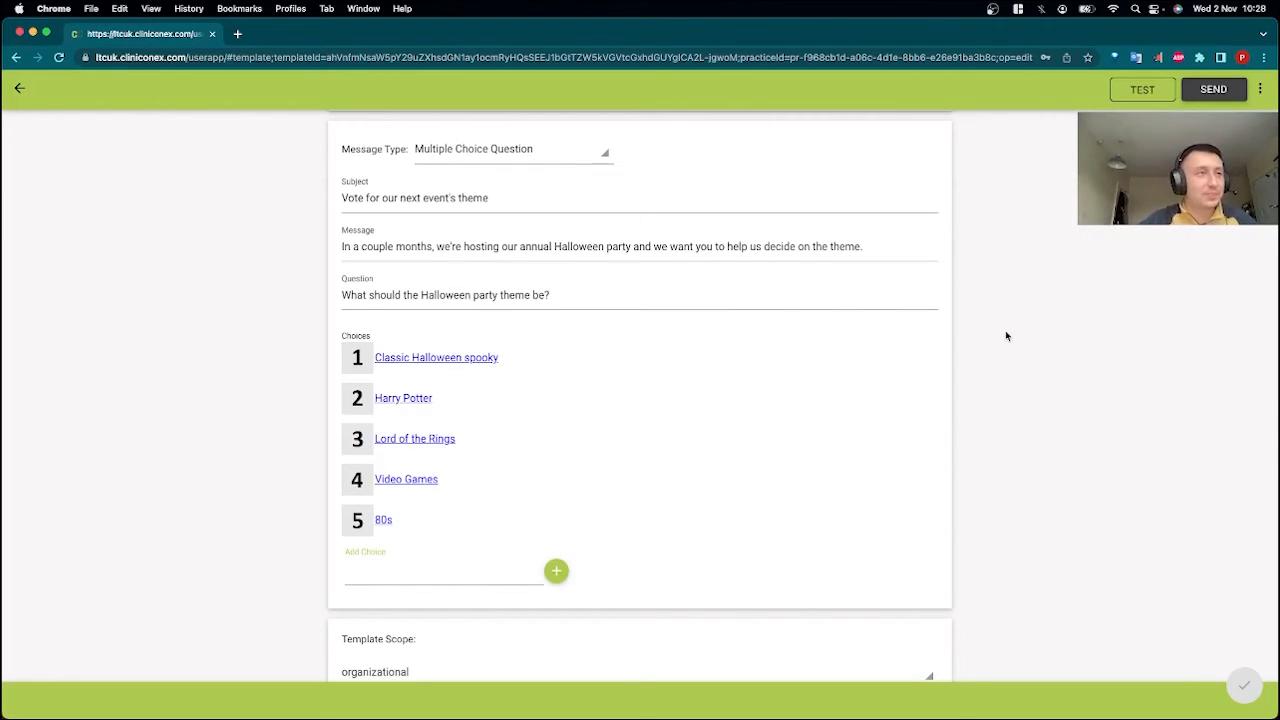
pyautogui.scroll(3, 1005, 334)
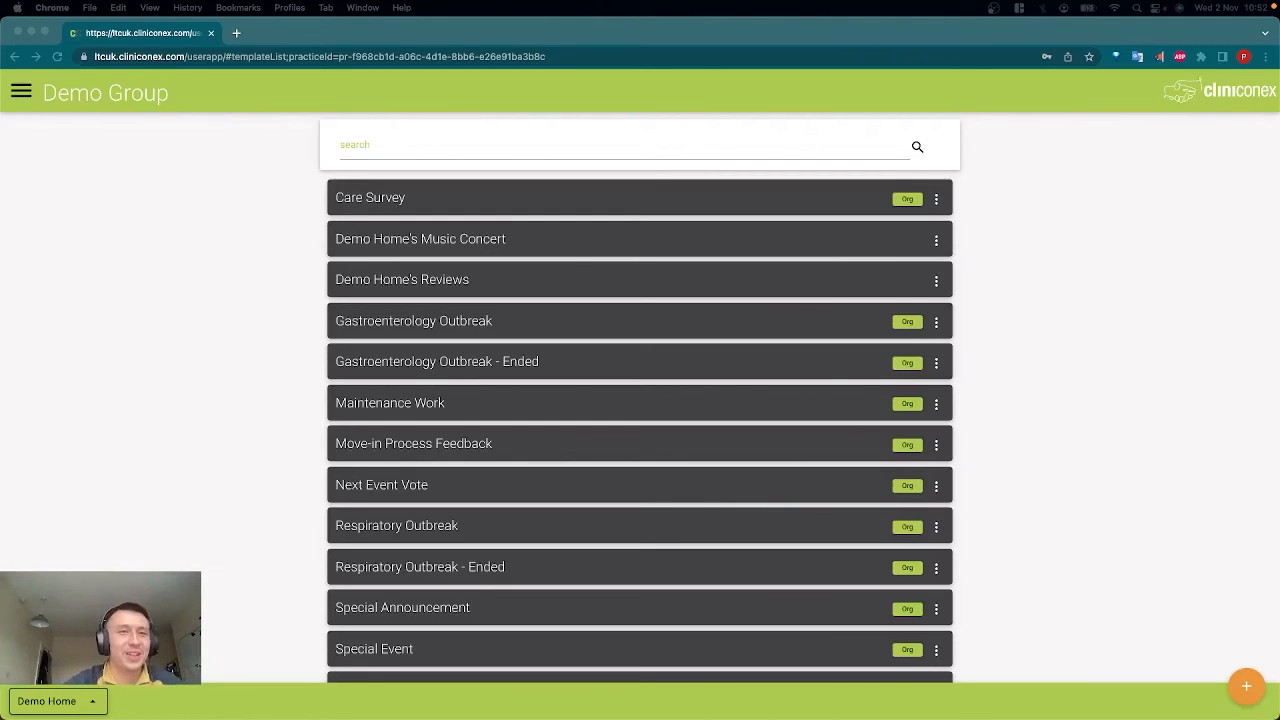
# Open the list of sent messages for Demo Home.
pyautogui.click(42, 210)
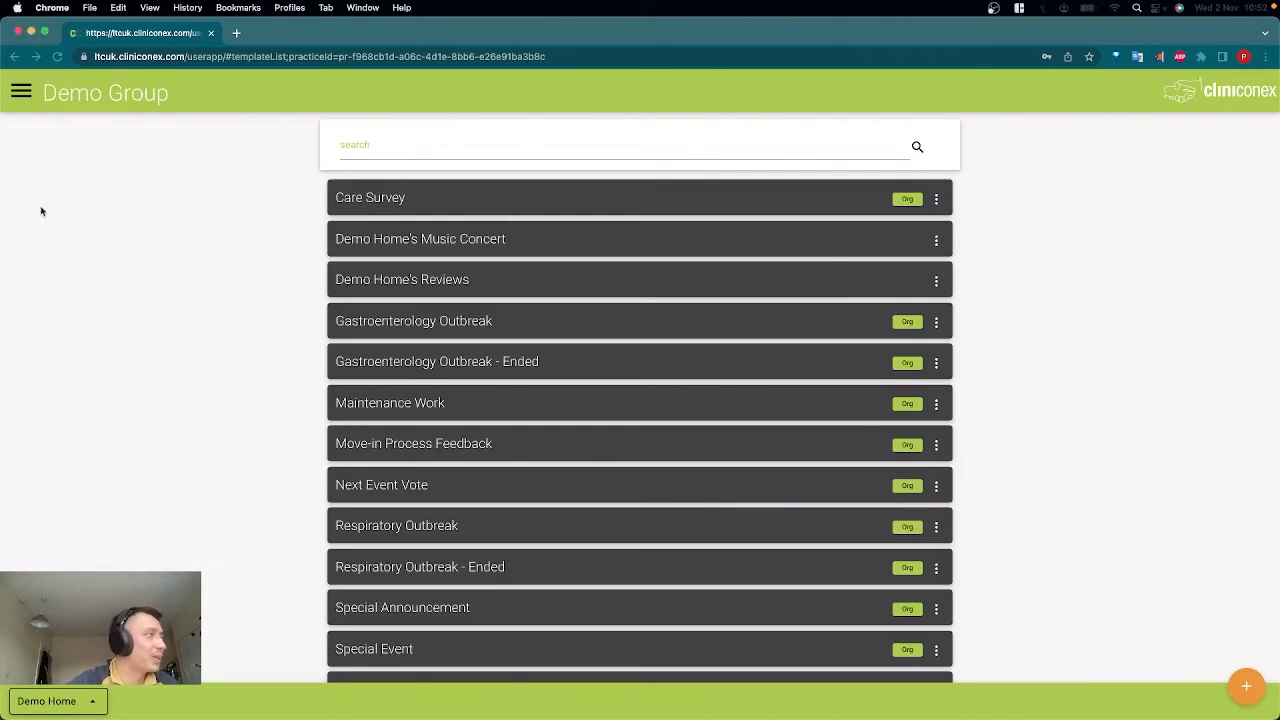
pyautogui.click(21, 92)
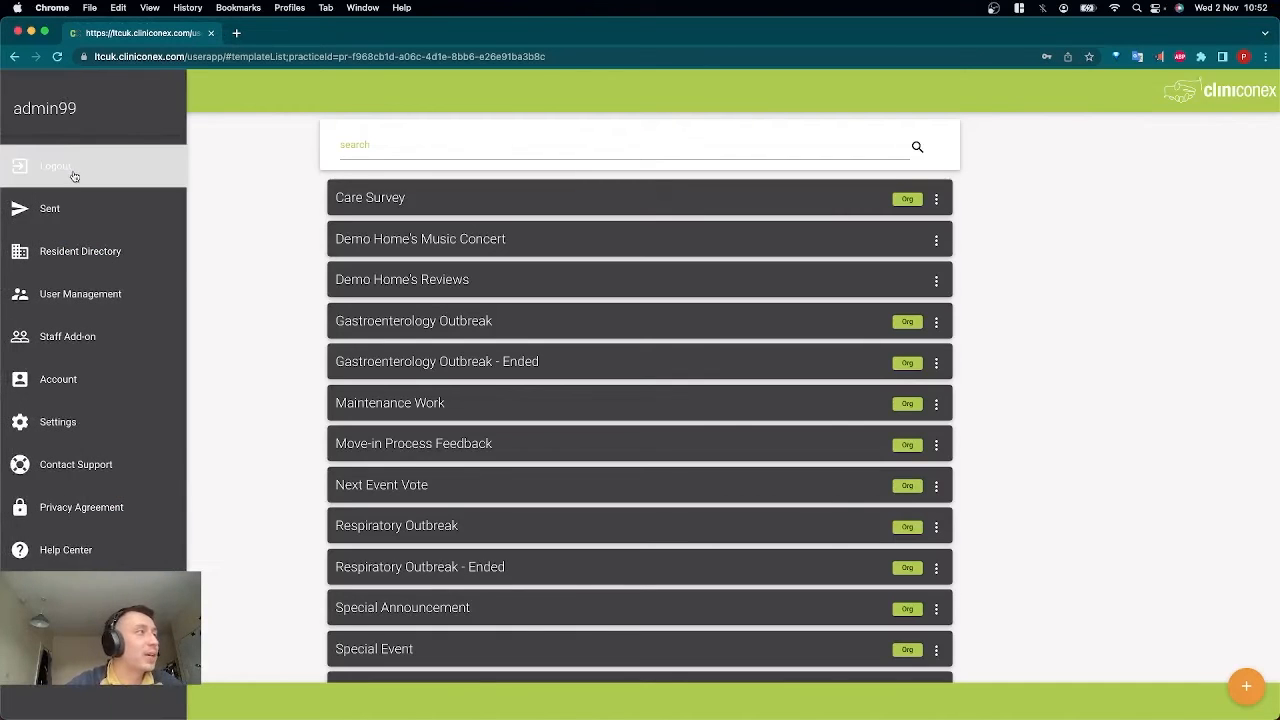
pyautogui.click(62, 208)
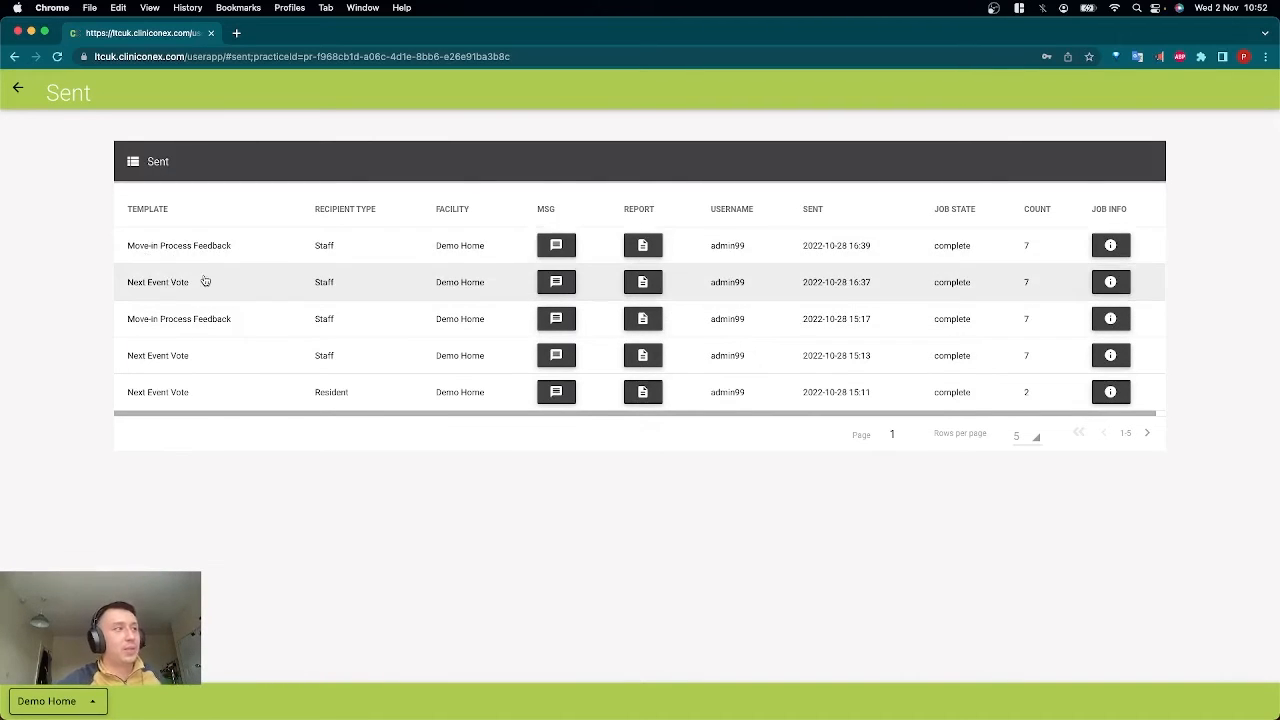
# Open the job details of the most recent Move-in Process Feedback message and look through the available filter types.
pyautogui.click(1110, 246)
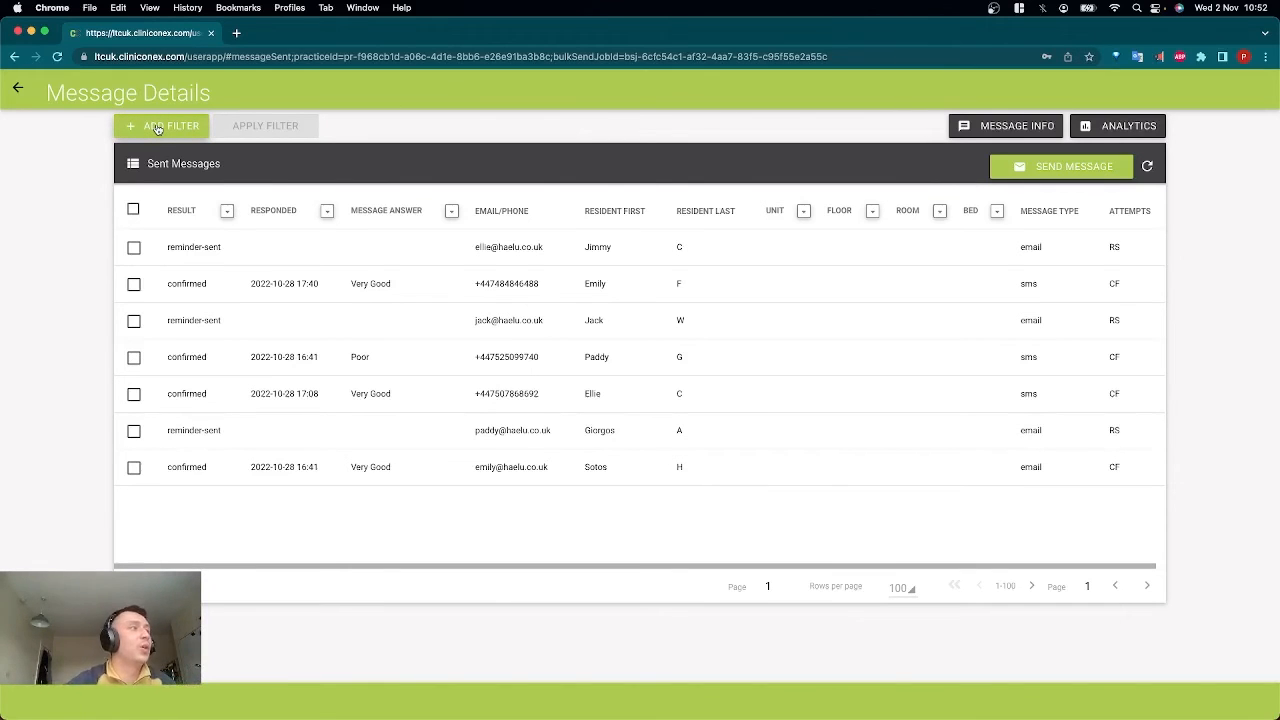
pyautogui.click(157, 128)
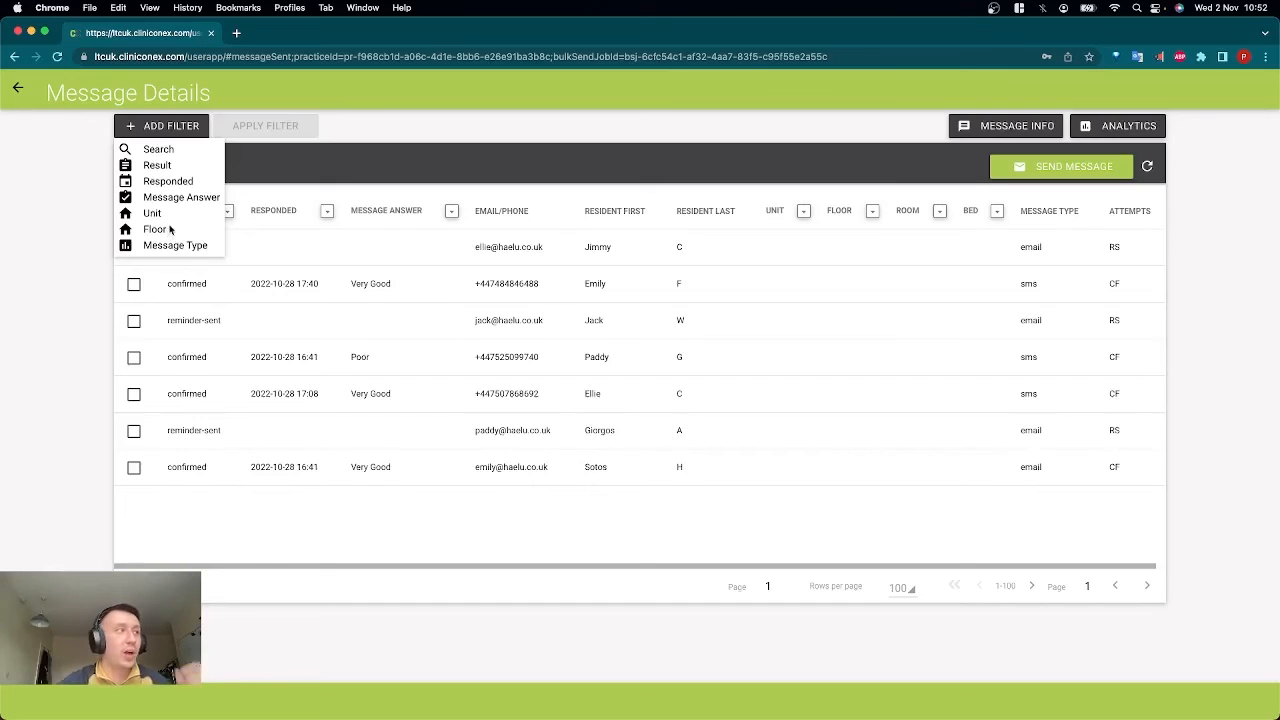
pyautogui.click(538, 125)
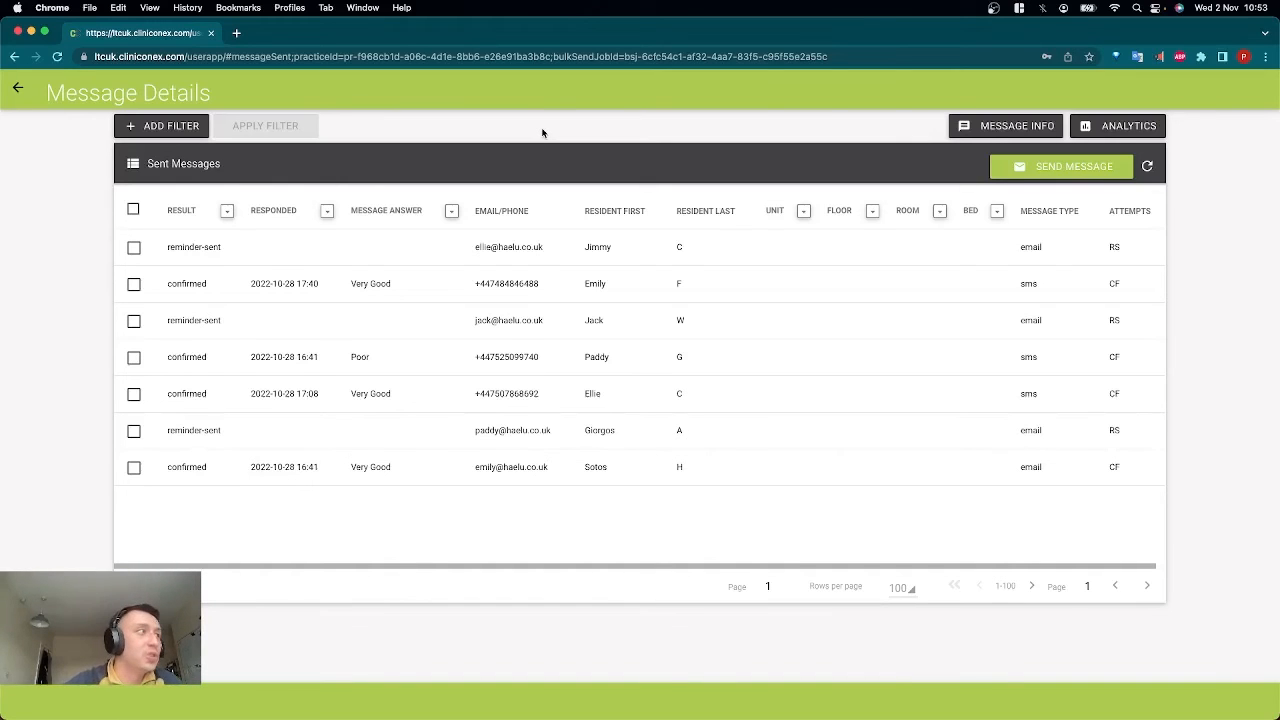
# Filter the sent messages so that only the message answers Very Poor and Poor are included.
pyautogui.click(183, 133)
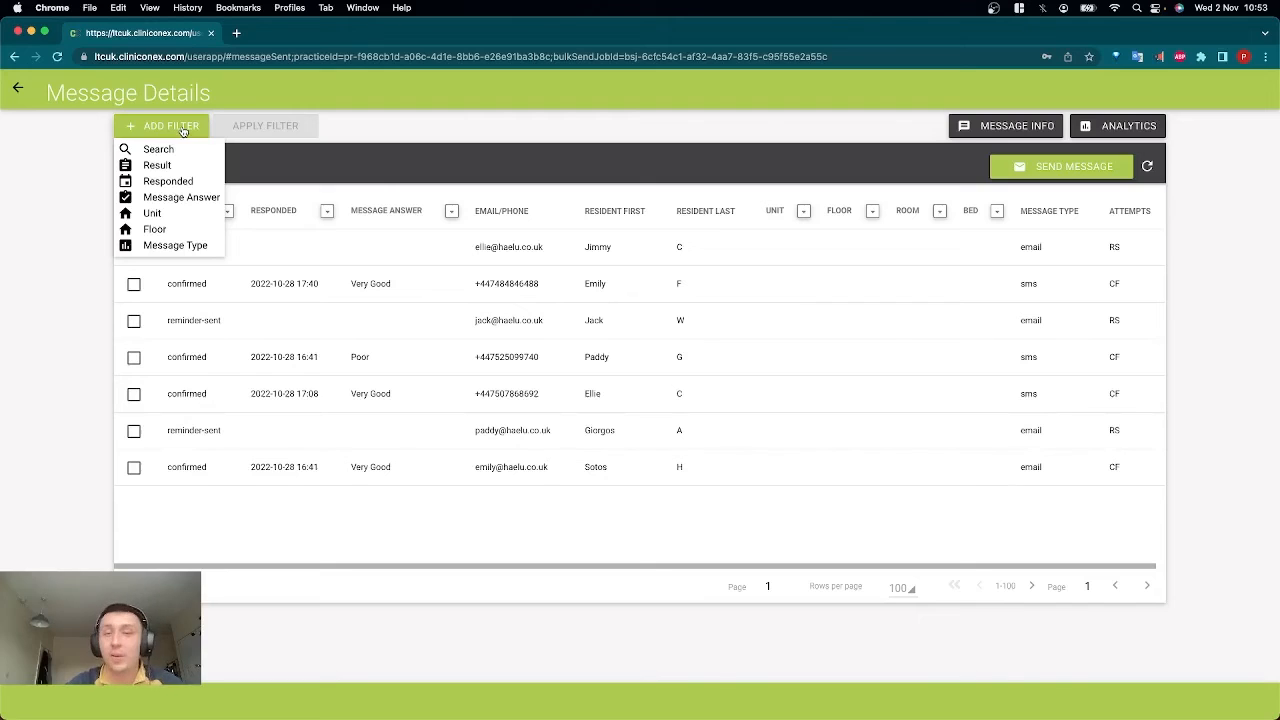
pyautogui.click(440, 125)
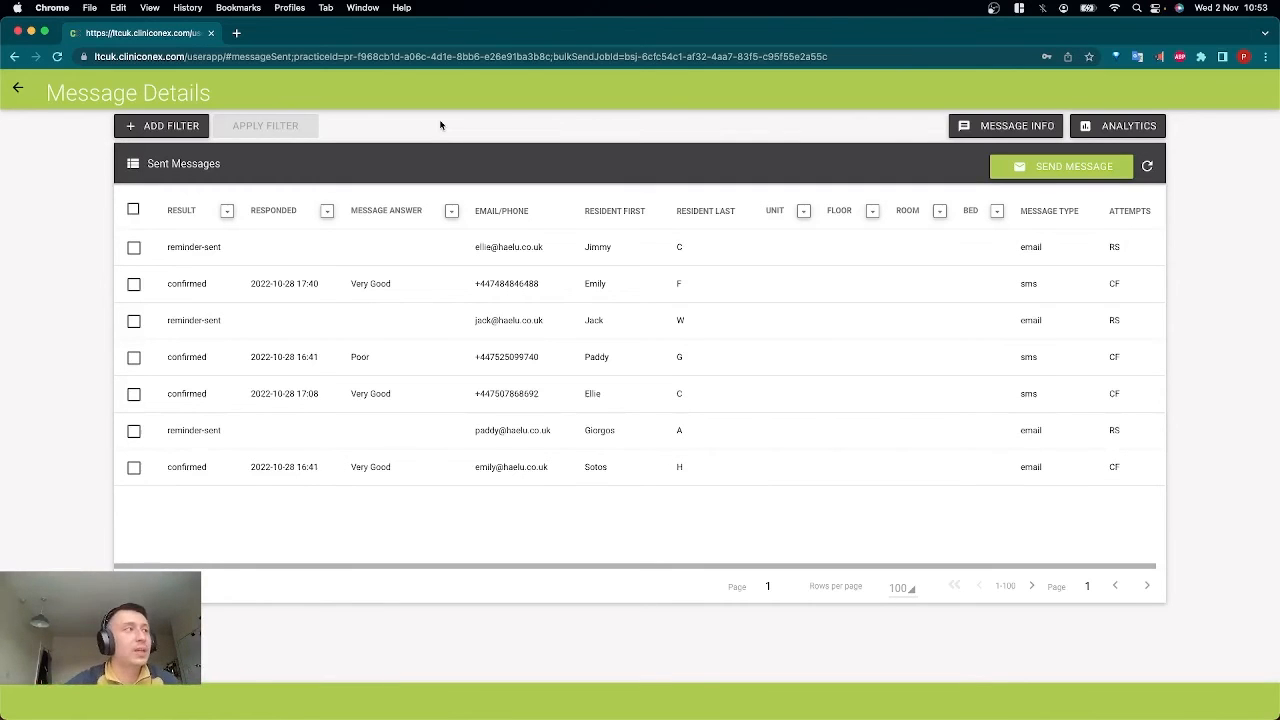
pyautogui.click(188, 130)
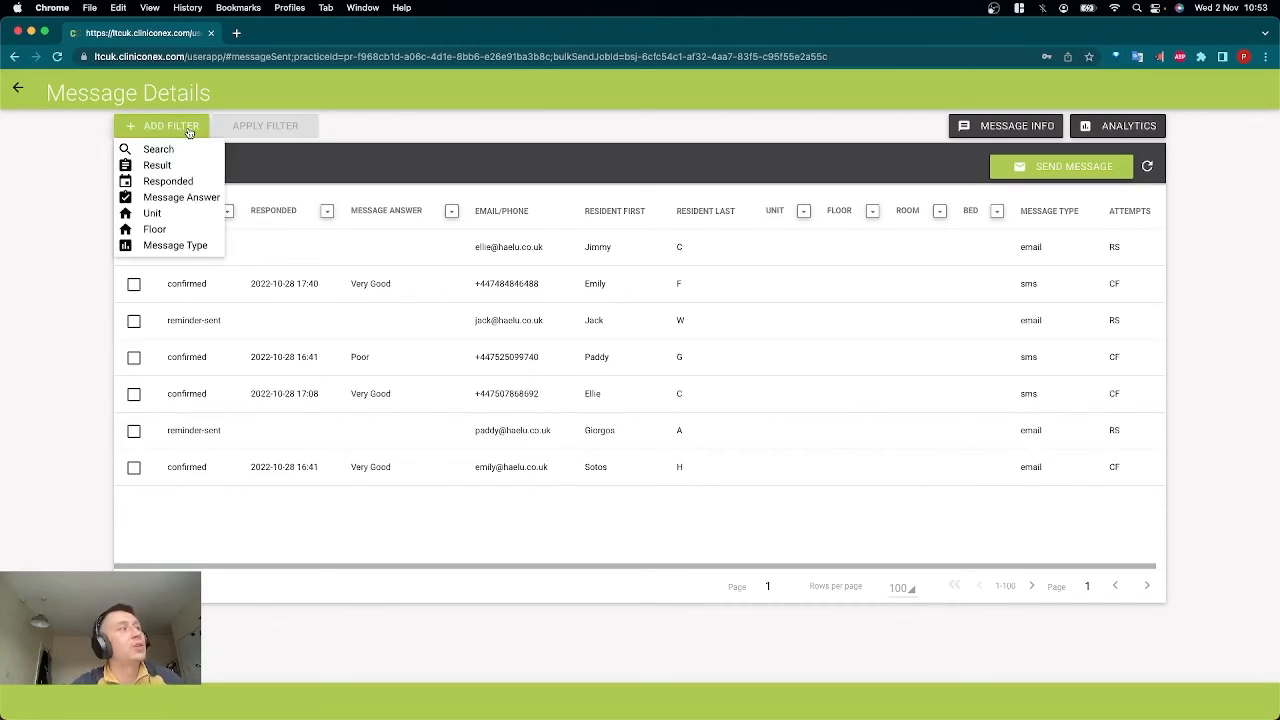
pyautogui.click(166, 199)
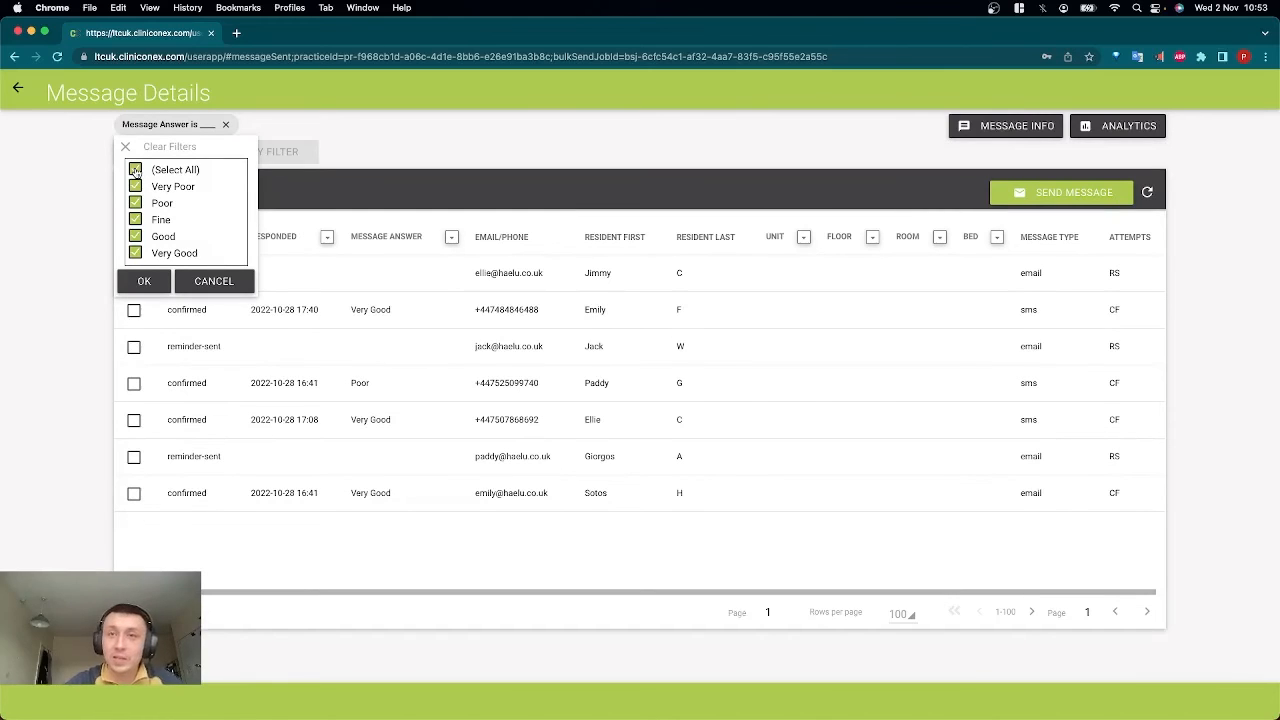
pyautogui.click(135, 170)
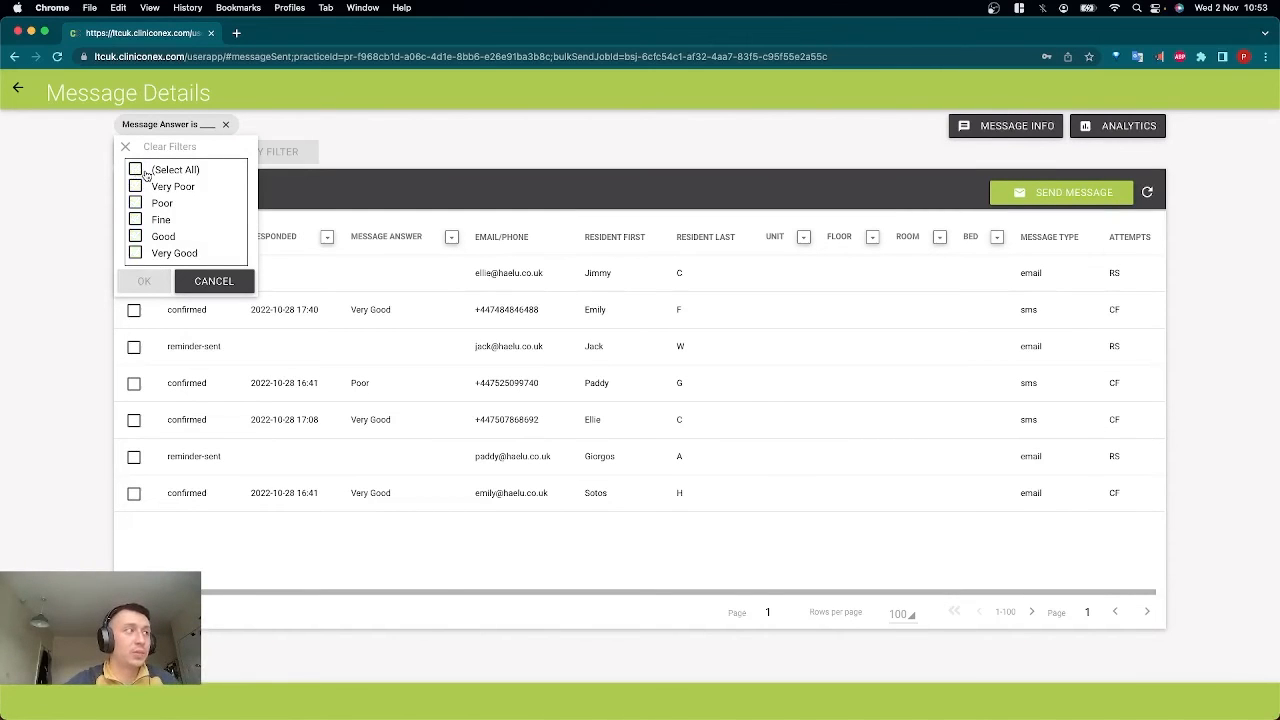
pyautogui.click(136, 187)
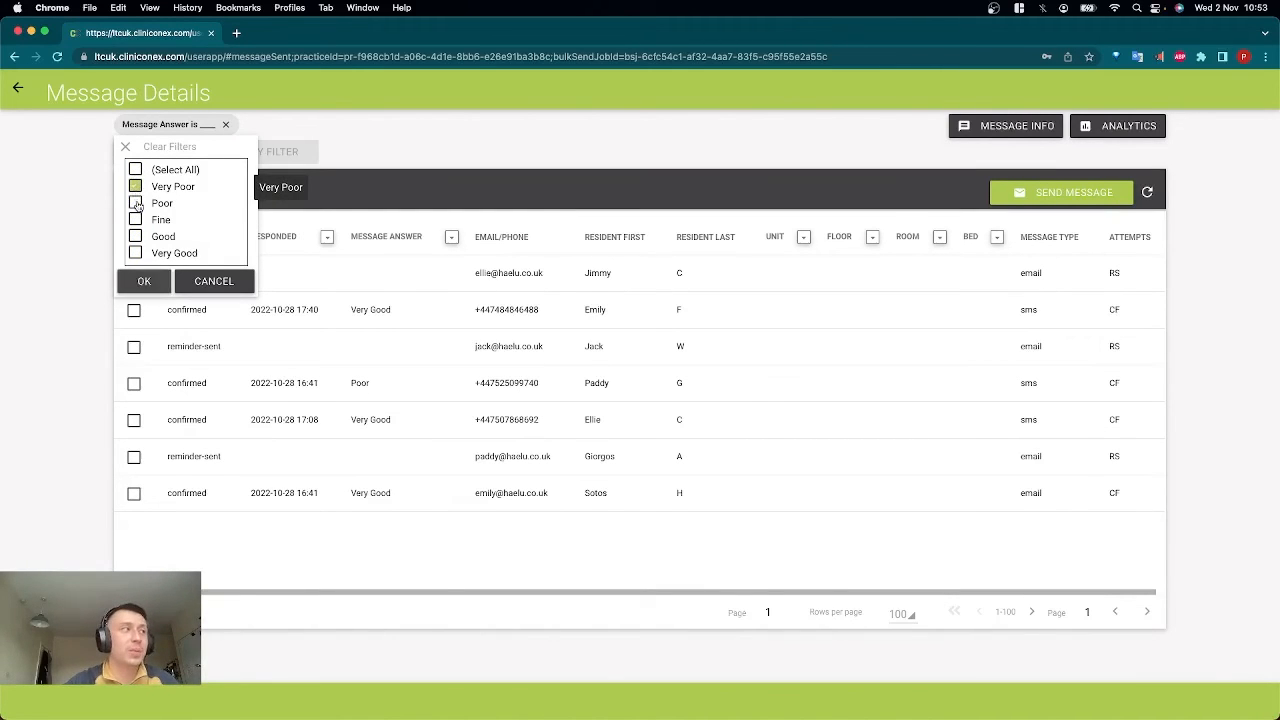
pyautogui.click(136, 203)
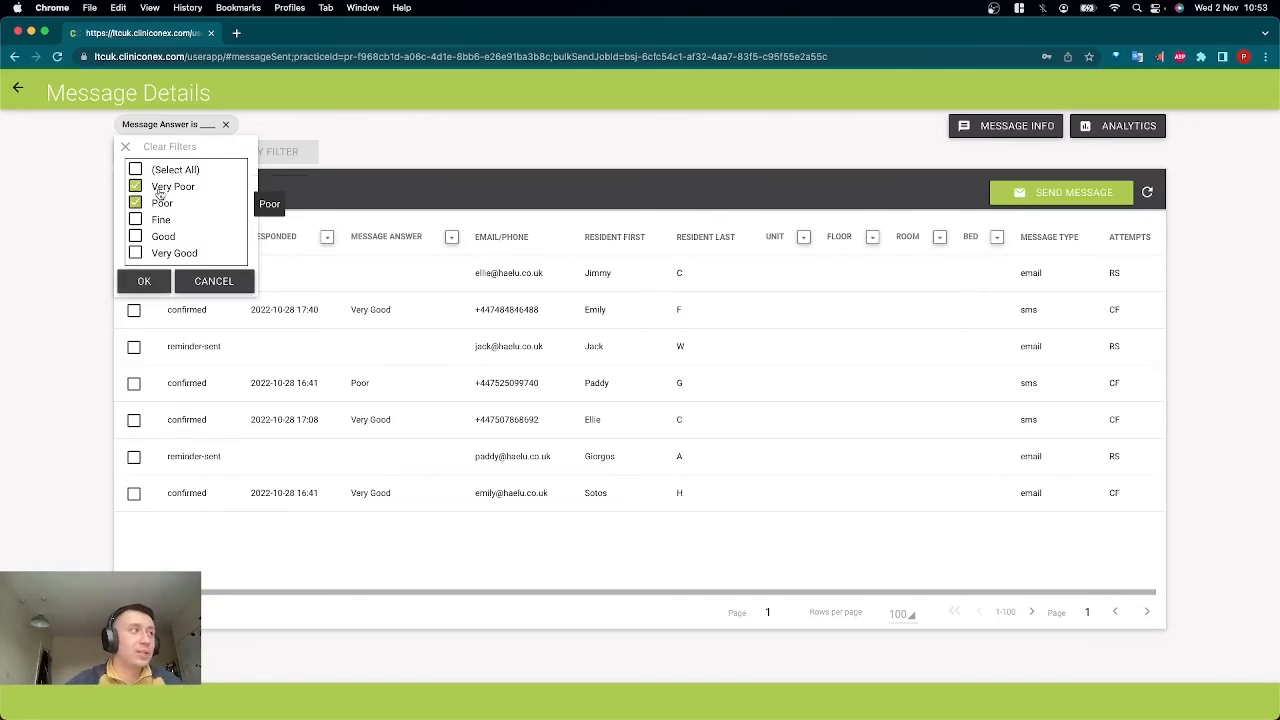
pyautogui.click(145, 283)
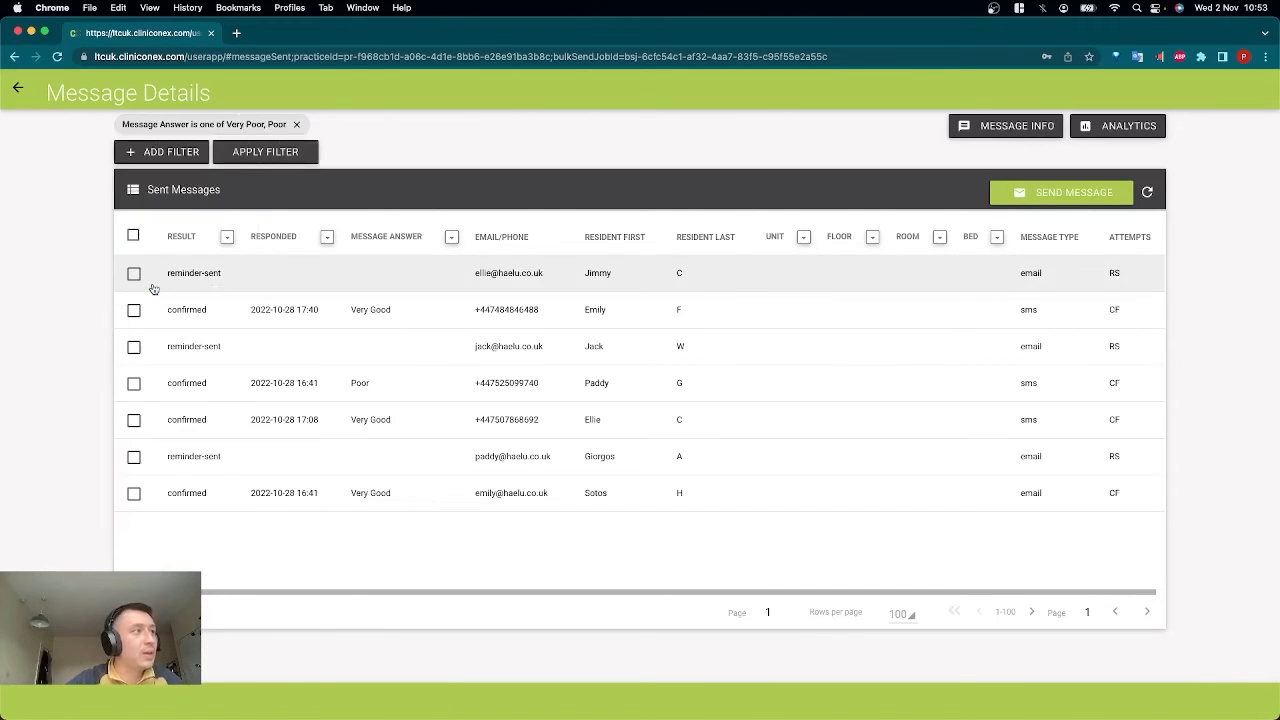
pyautogui.click(292, 158)
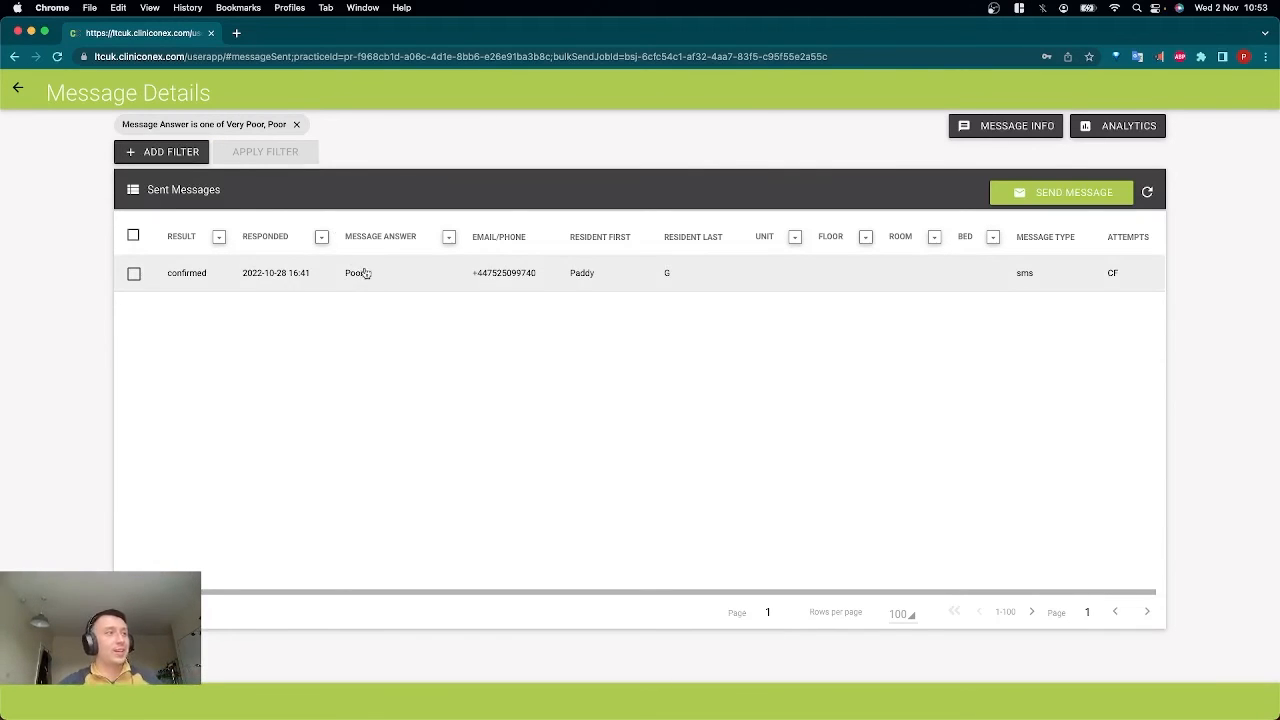
# Select all filtered recipients and start a follow-up message to them based on [New Template], after looking through the available templates.
pyautogui.click(134, 236)
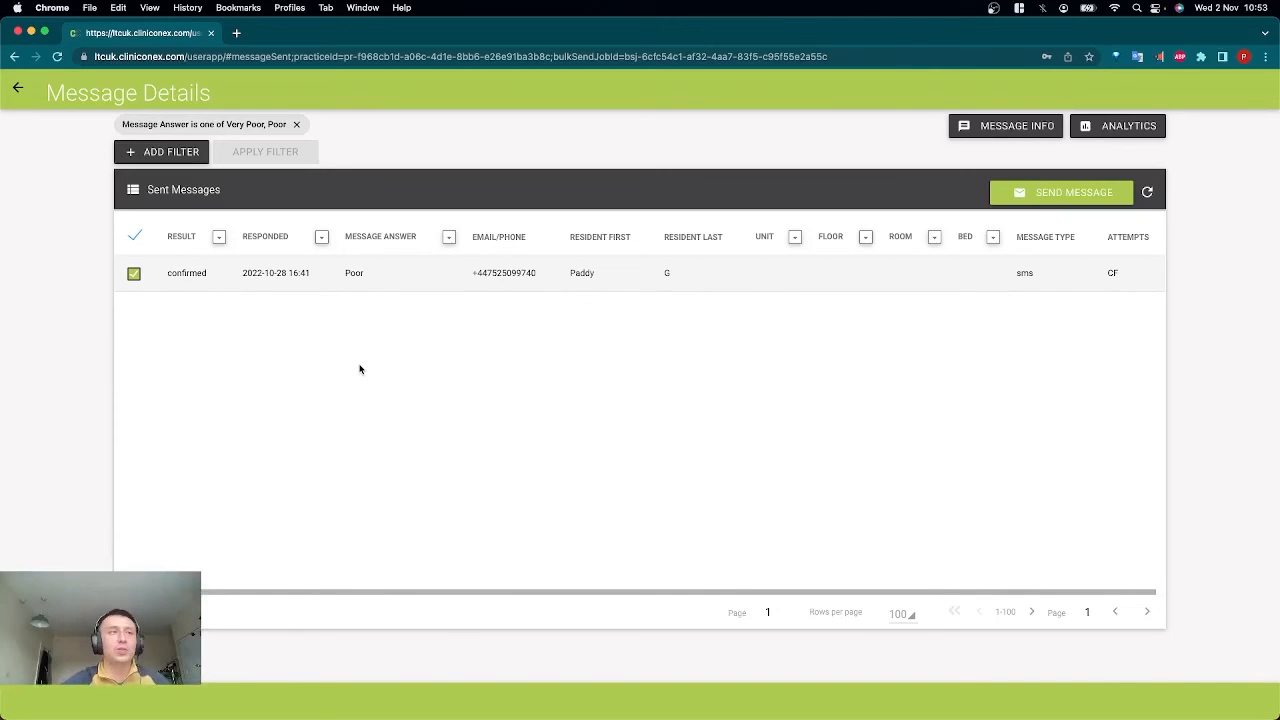
pyautogui.click(1085, 193)
pyautogui.click(380, 280)
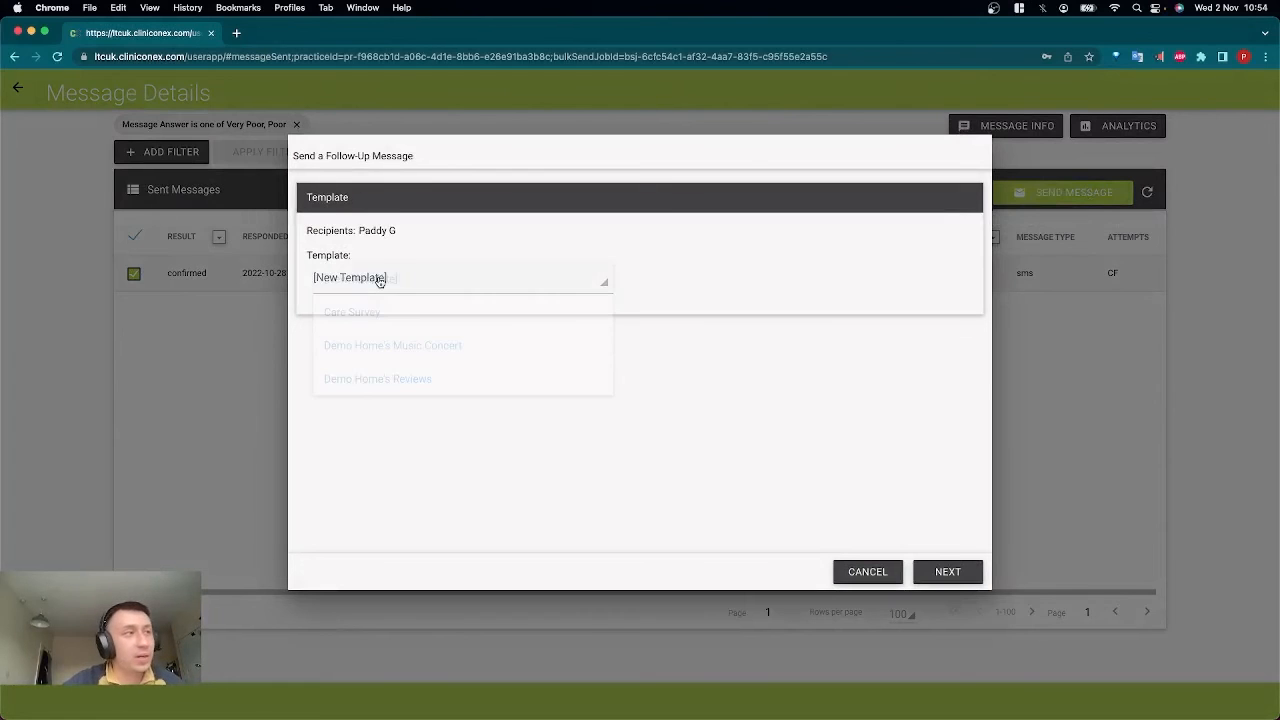
pyautogui.scroll(-3, 420, 415)
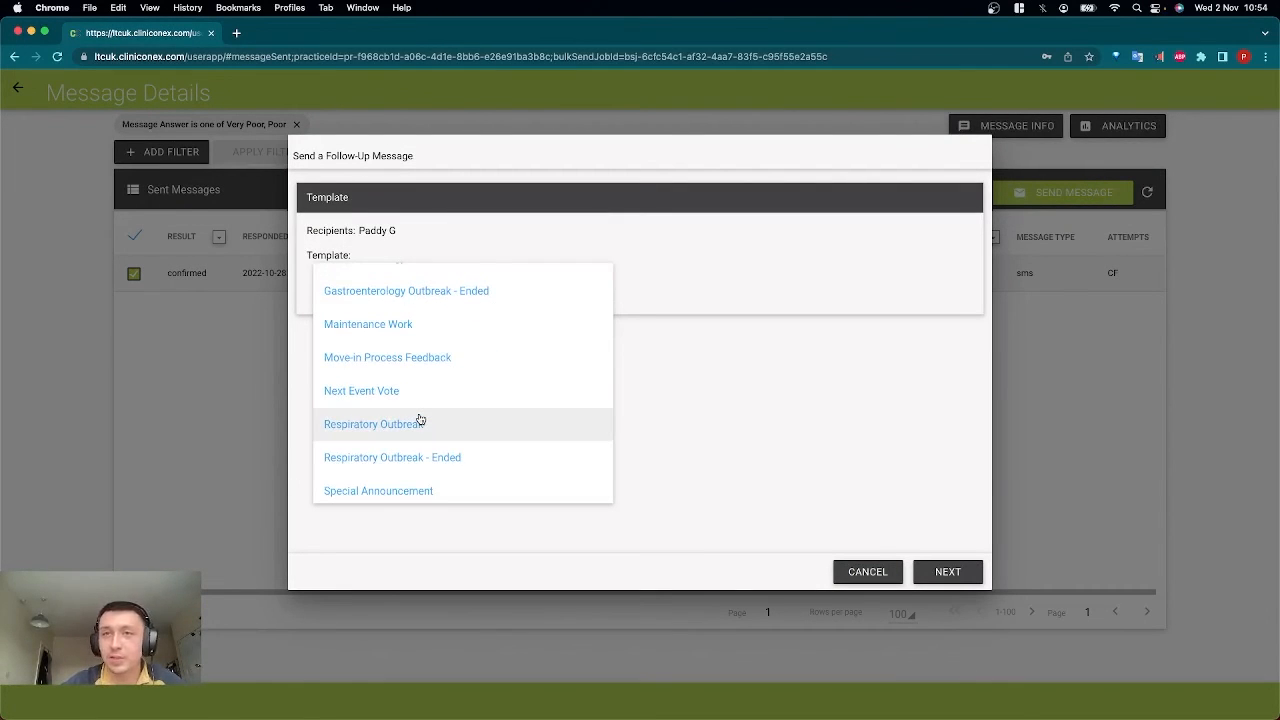
pyautogui.scroll(-3, 420, 418)
pyautogui.scroll(6, 410, 405)
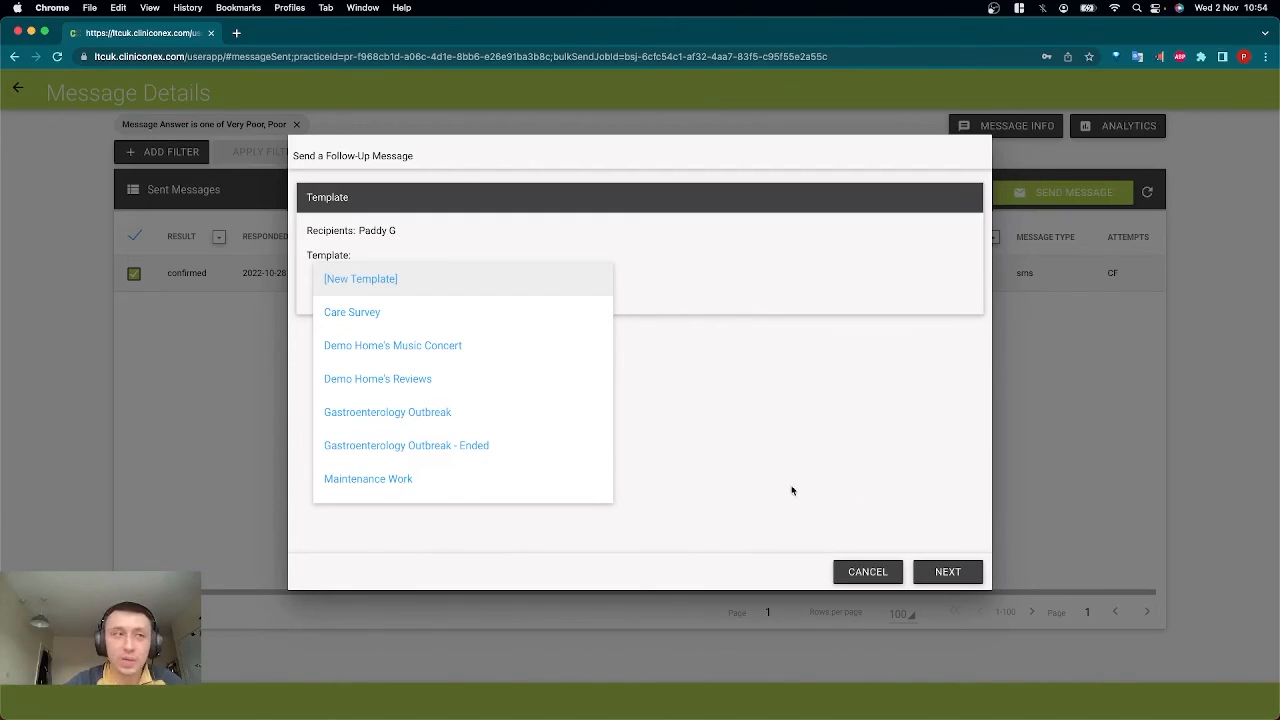
pyautogui.click(530, 288)
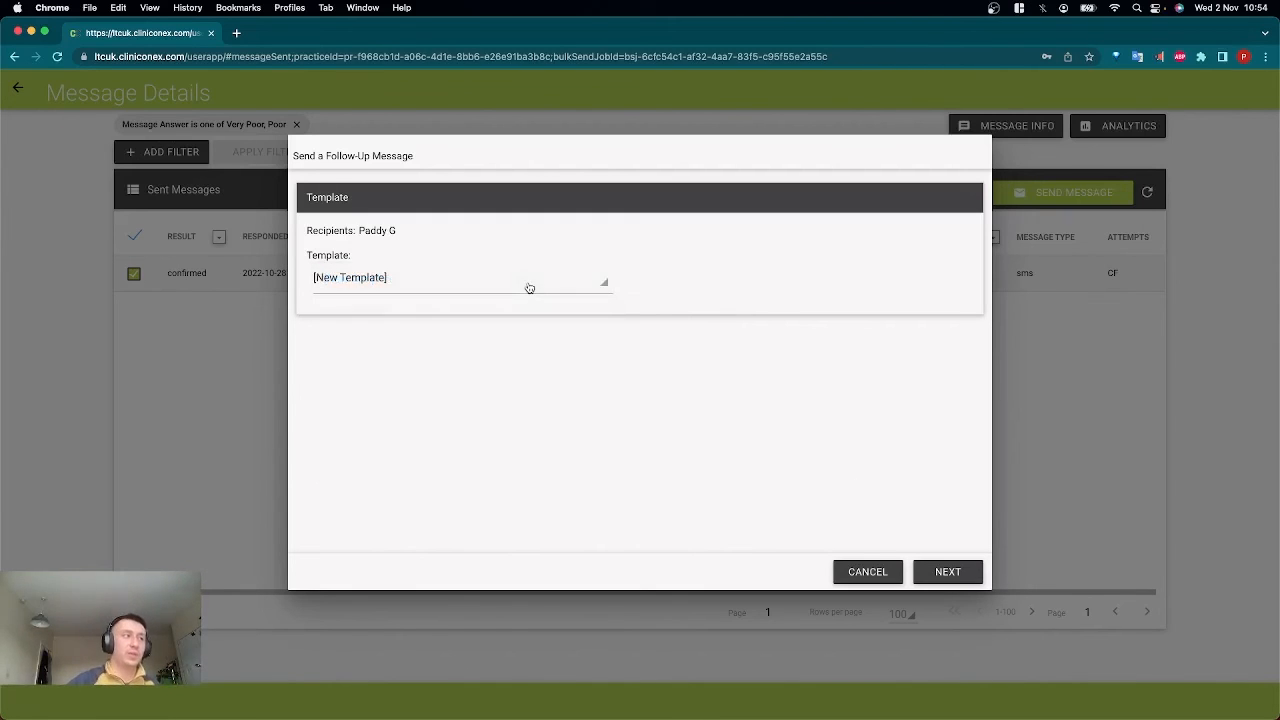
pyautogui.click(957, 575)
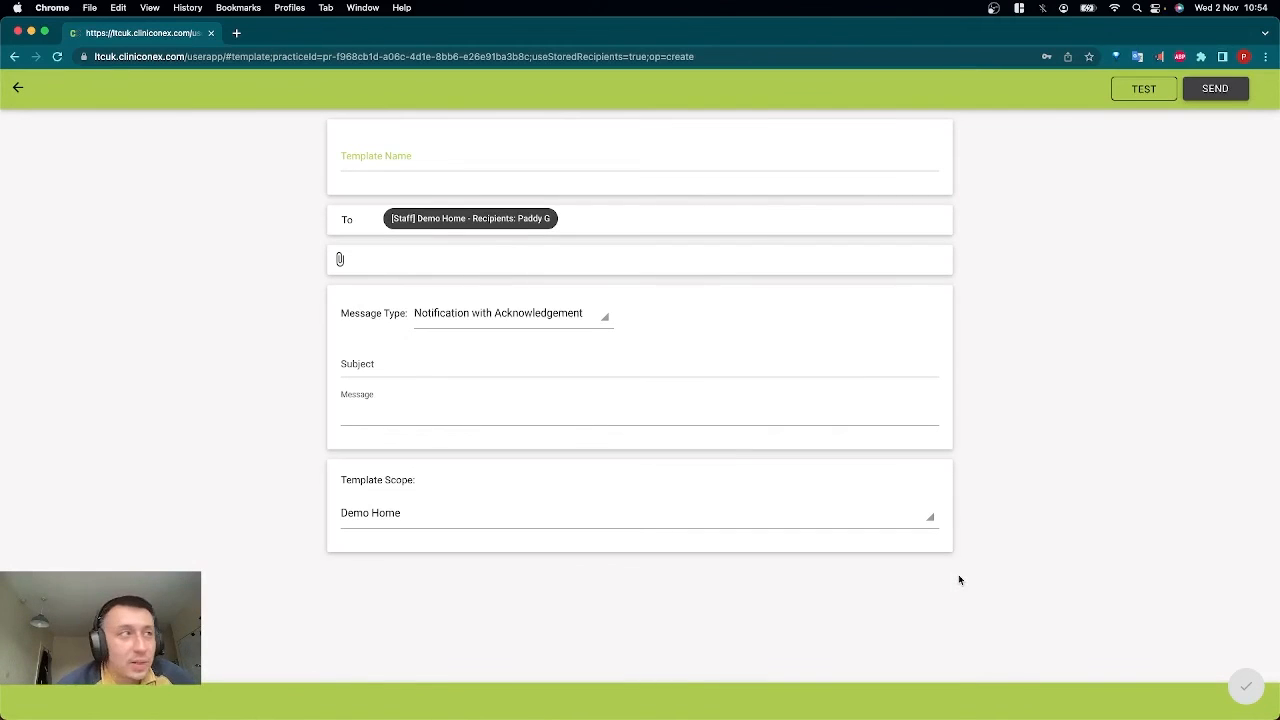
# Preview the Multiple Choice Question and Rating message types for the follow-up, then set it back to Notification with Acknowledgement.
pyautogui.click(525, 318)
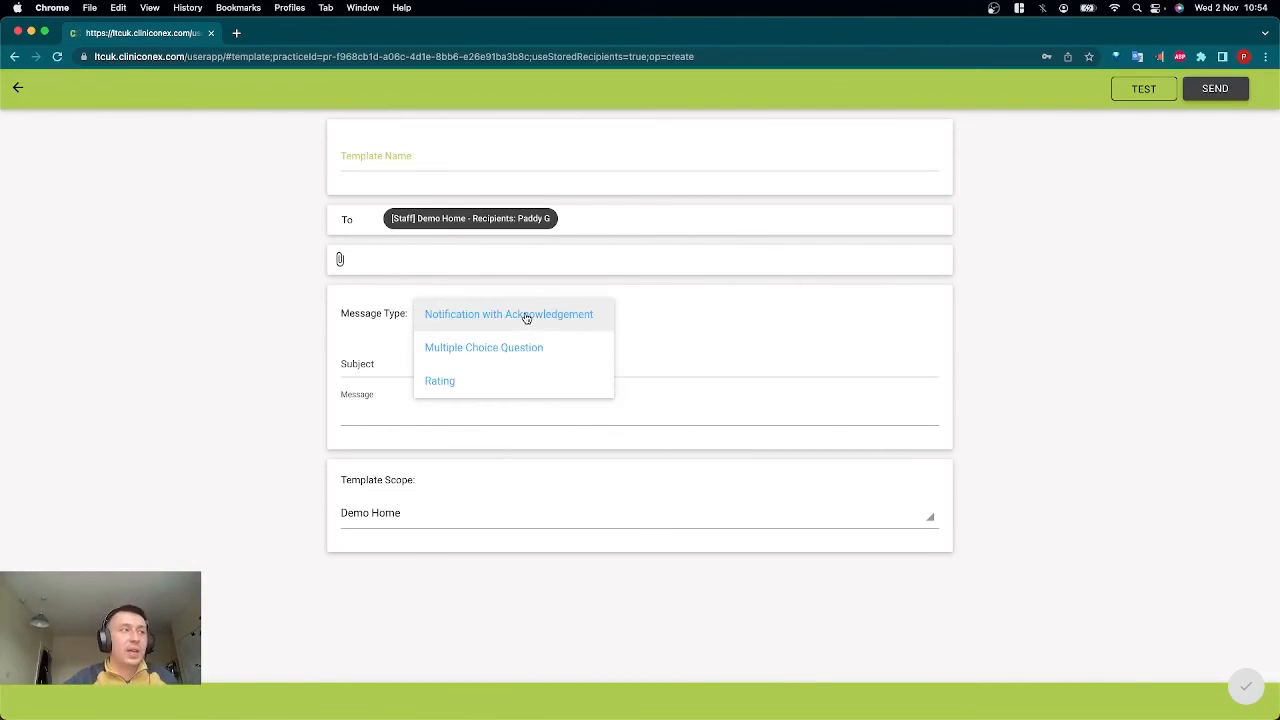
pyautogui.click(517, 351)
pyautogui.click(405, 534)
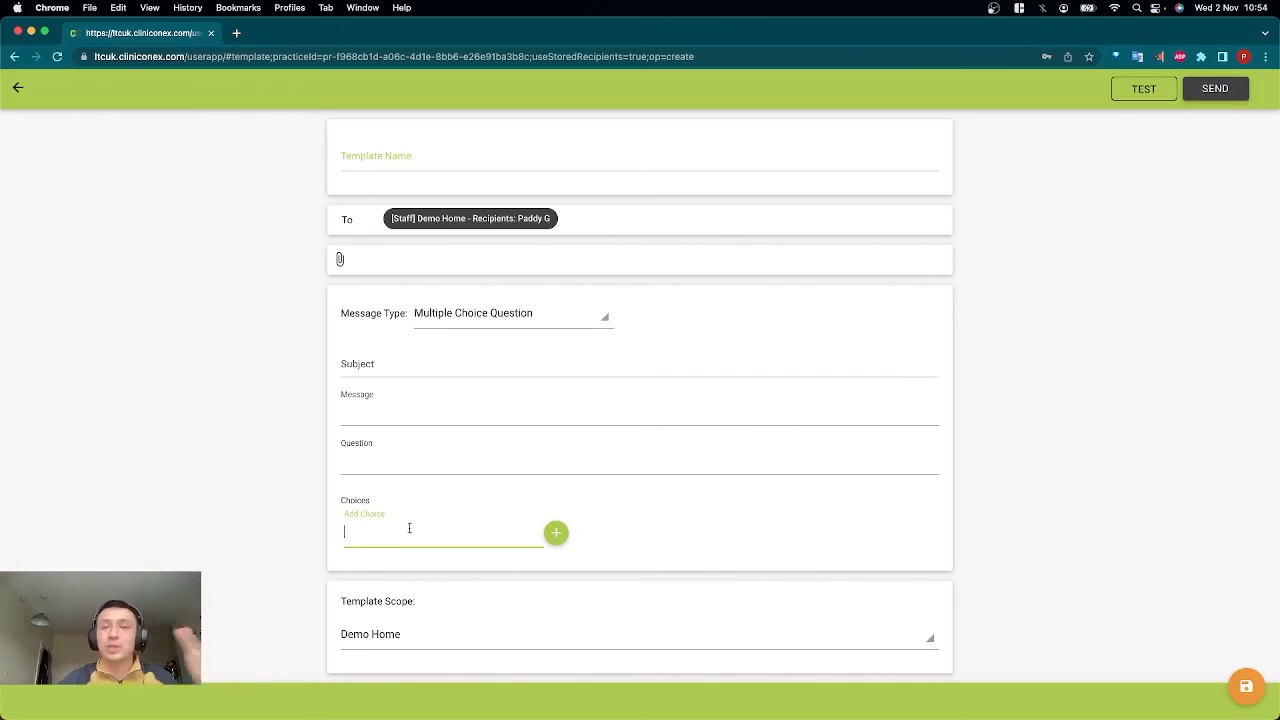
pyautogui.click(557, 322)
pyautogui.click(549, 377)
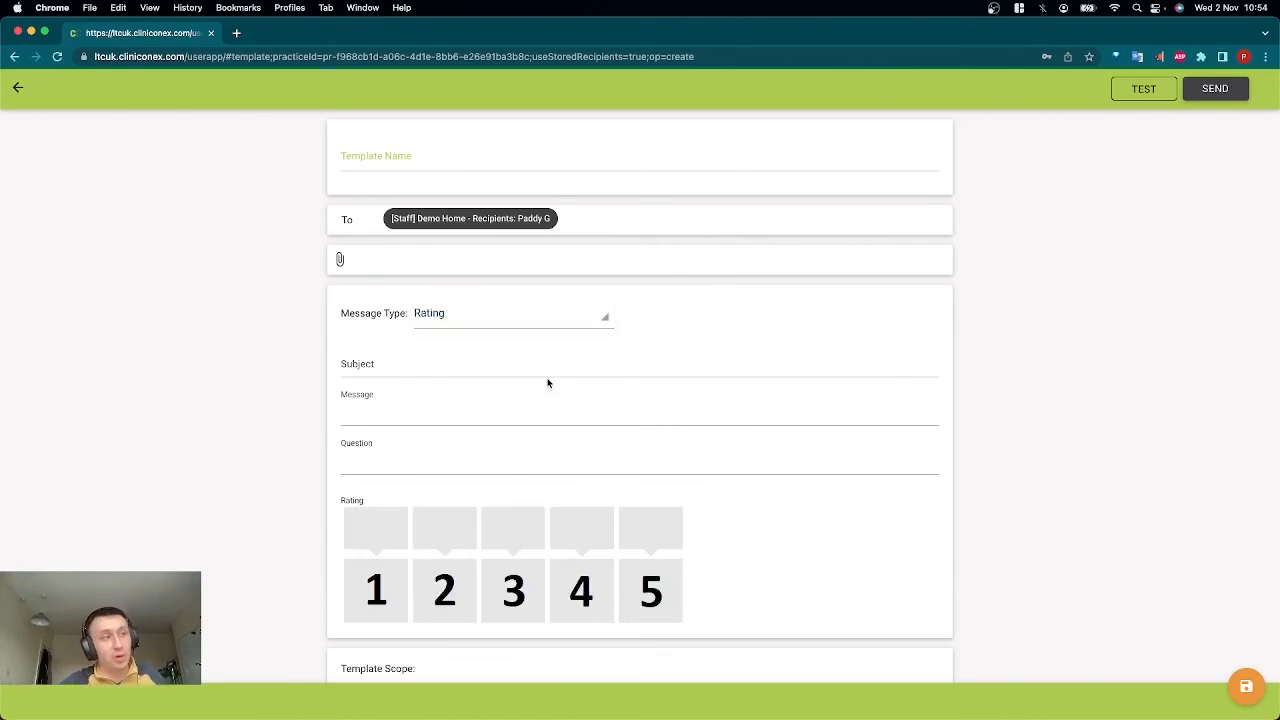
pyautogui.click(543, 321)
pyautogui.click(533, 322)
pyautogui.click(494, 370)
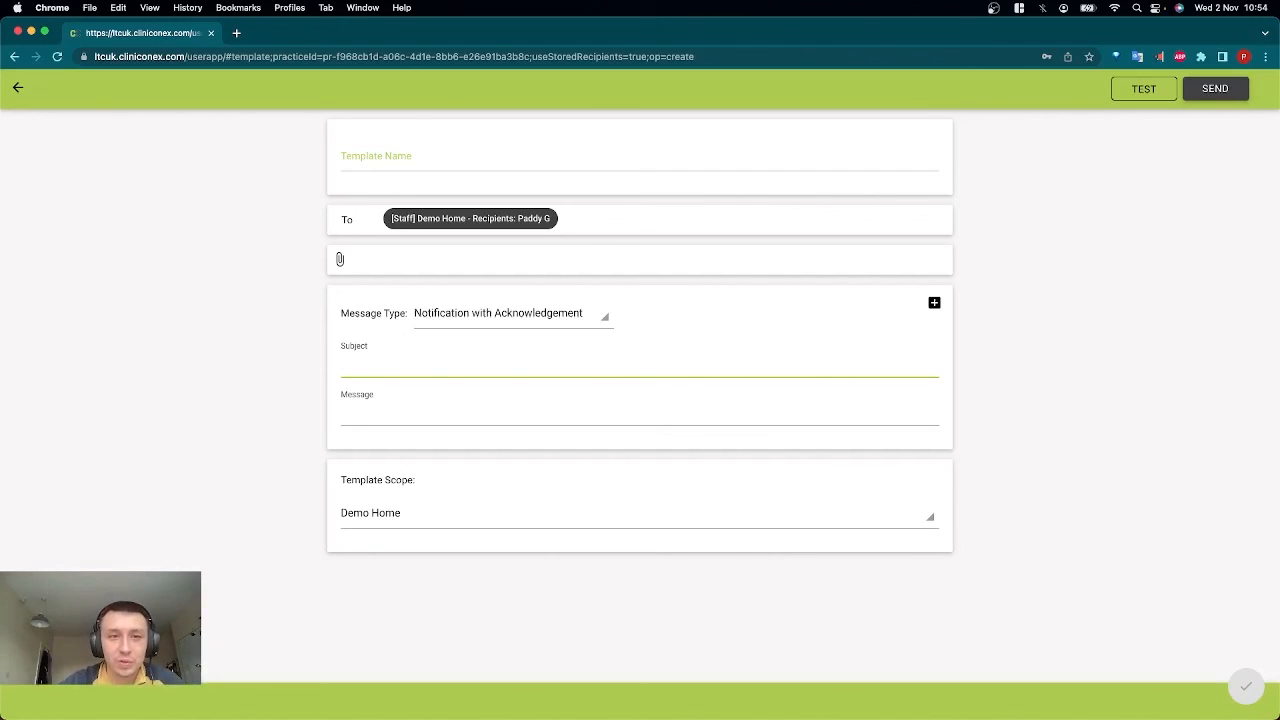
# Leave the follow-up draft, return to the sent list and open the job details of the most recent Next Event Vote message.
pyautogui.click(19, 90)
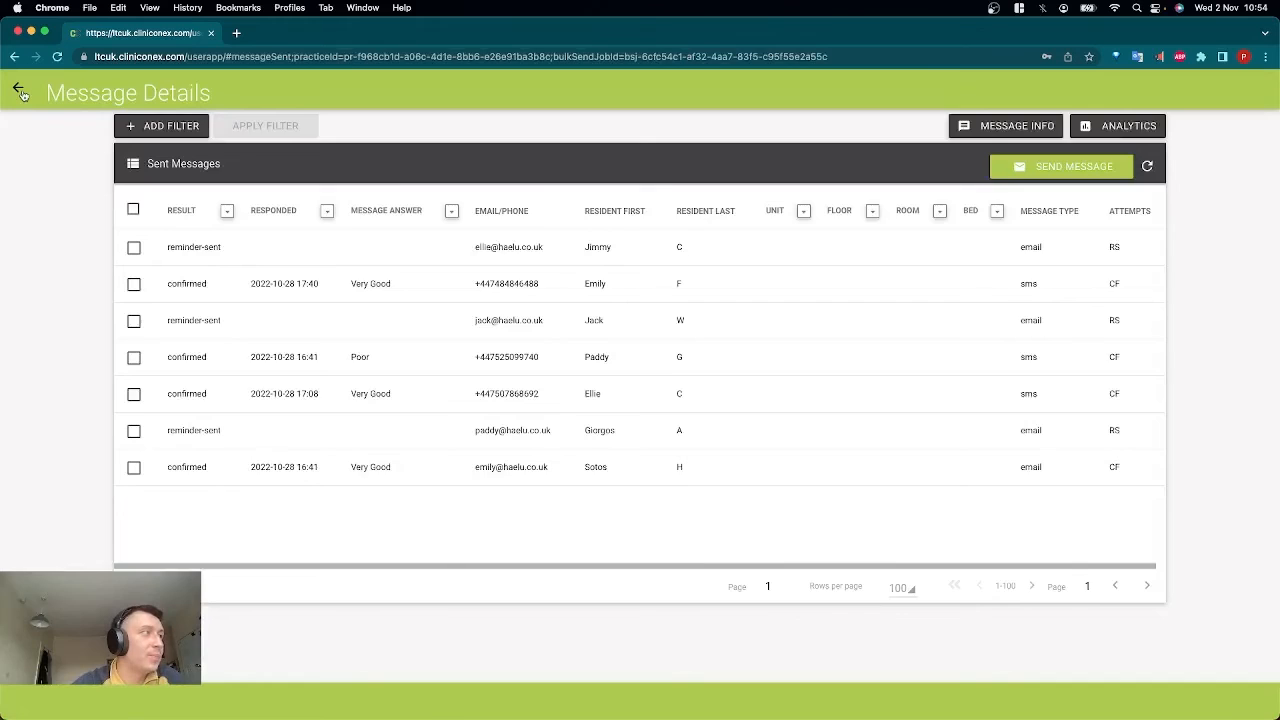
pyautogui.click(21, 93)
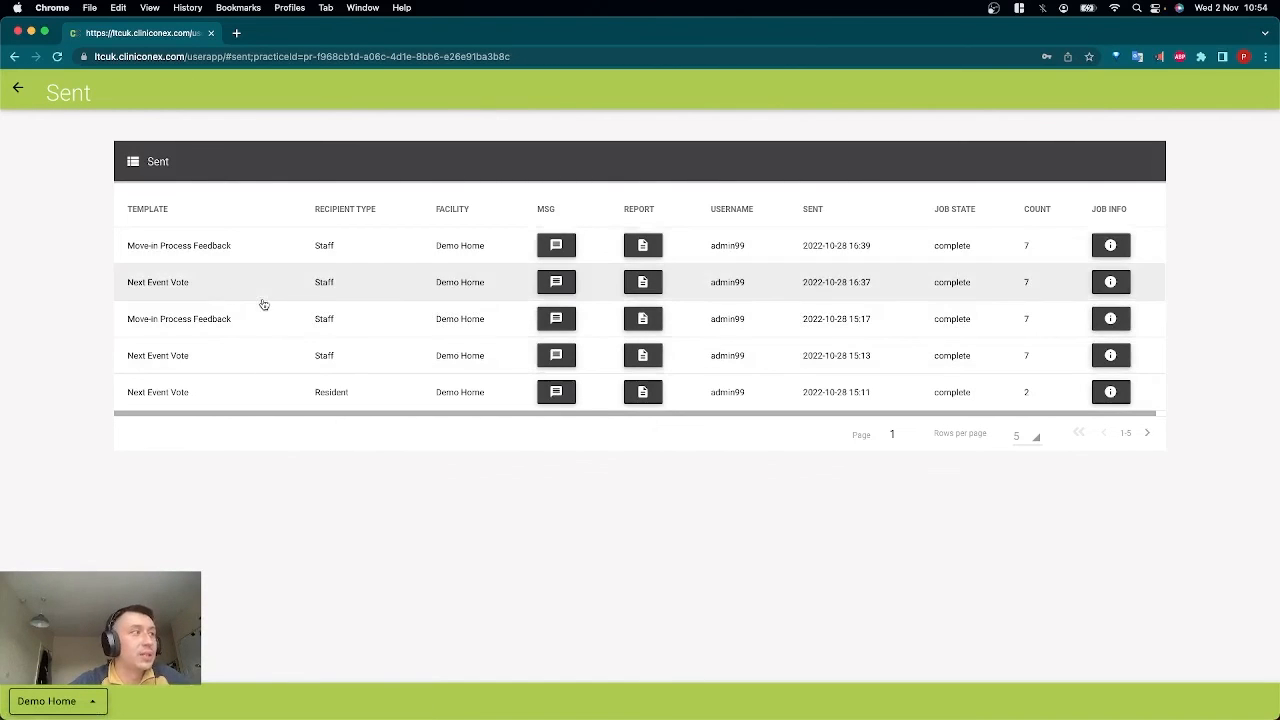
pyautogui.click(1110, 282)
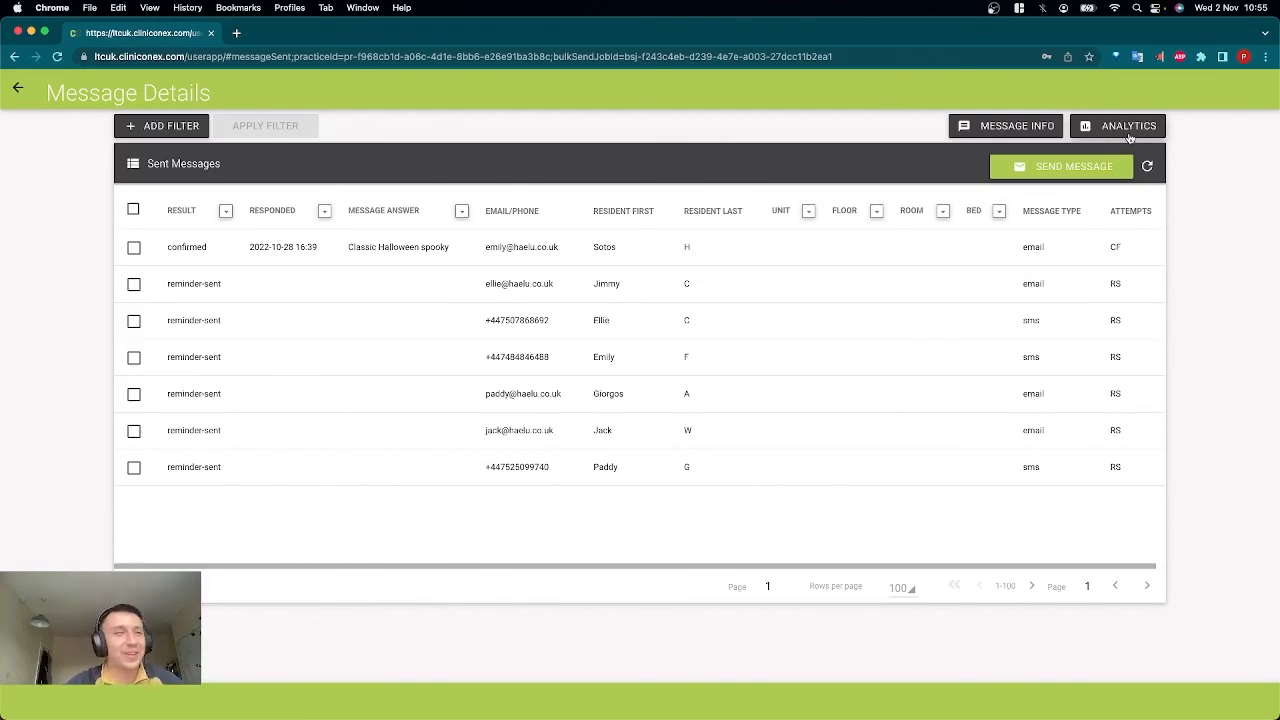
# Open the analytics of the Next Event Vote message and examine the Recipient Engagement and Recipient Responses charts.
pyautogui.click(1122, 130)
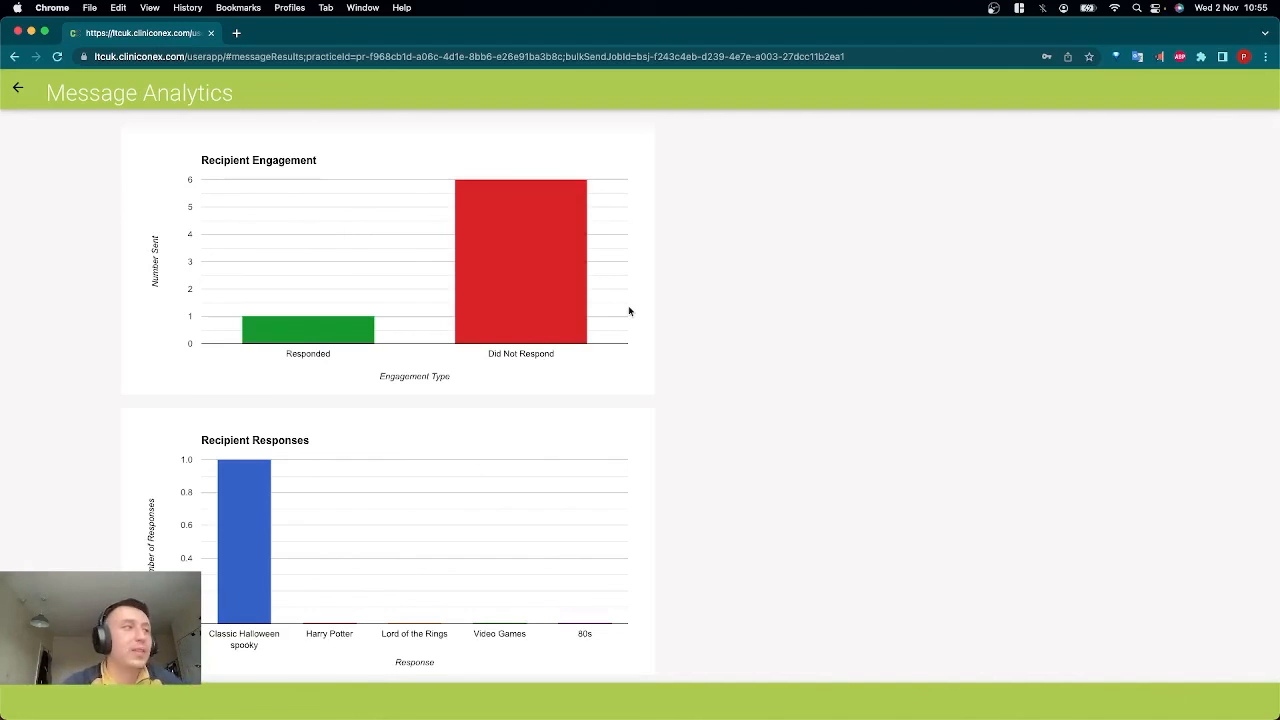
pyautogui.moveTo(299, 325)
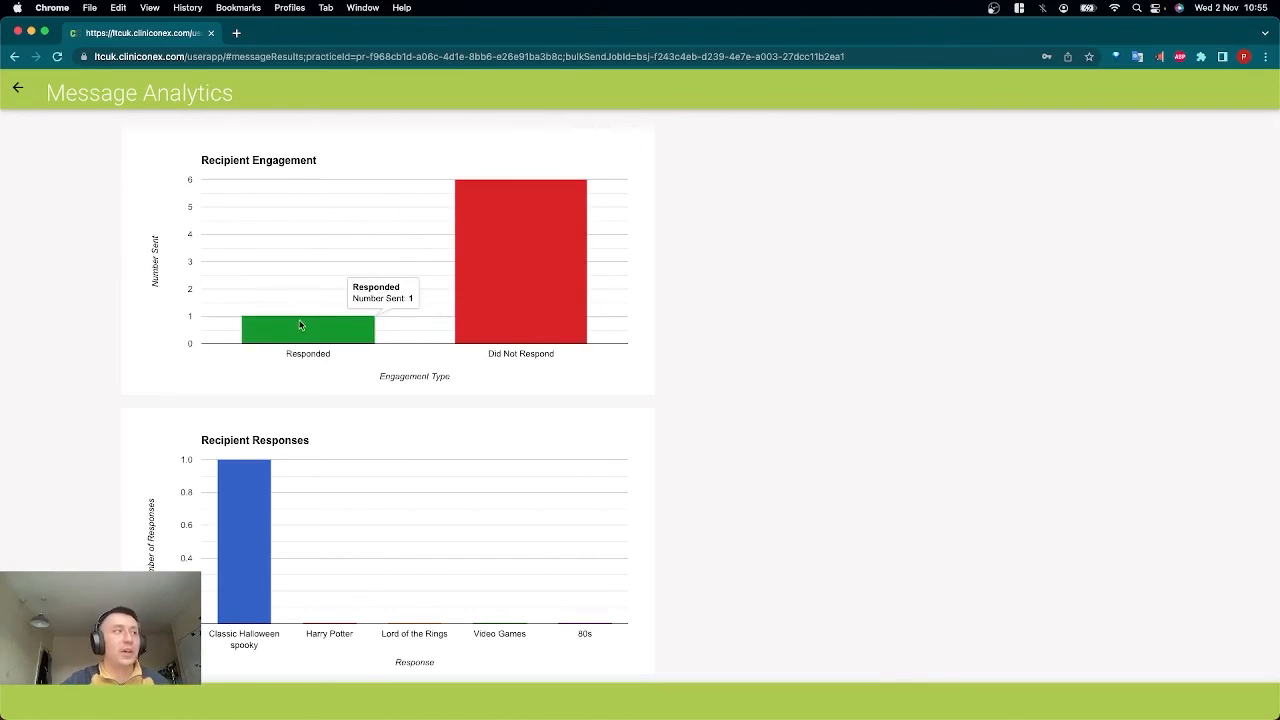
pyautogui.moveTo(546, 270)
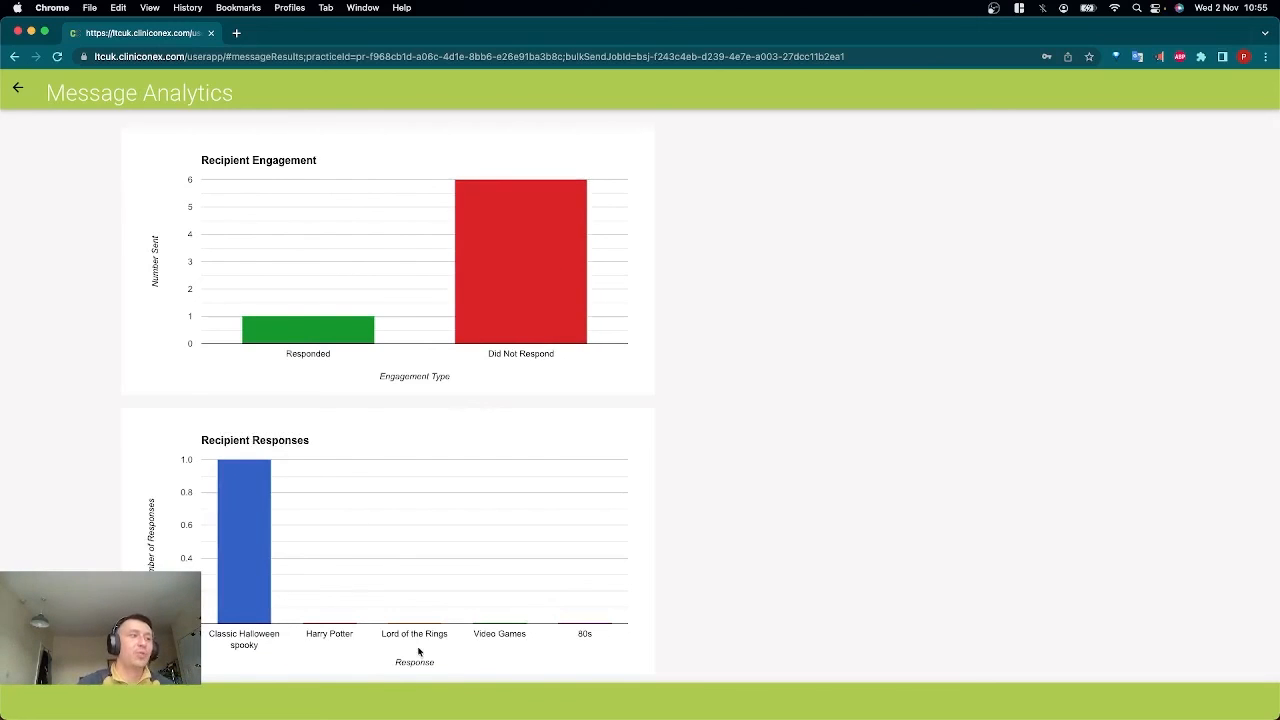
pyautogui.scroll(-1, 419, 651)
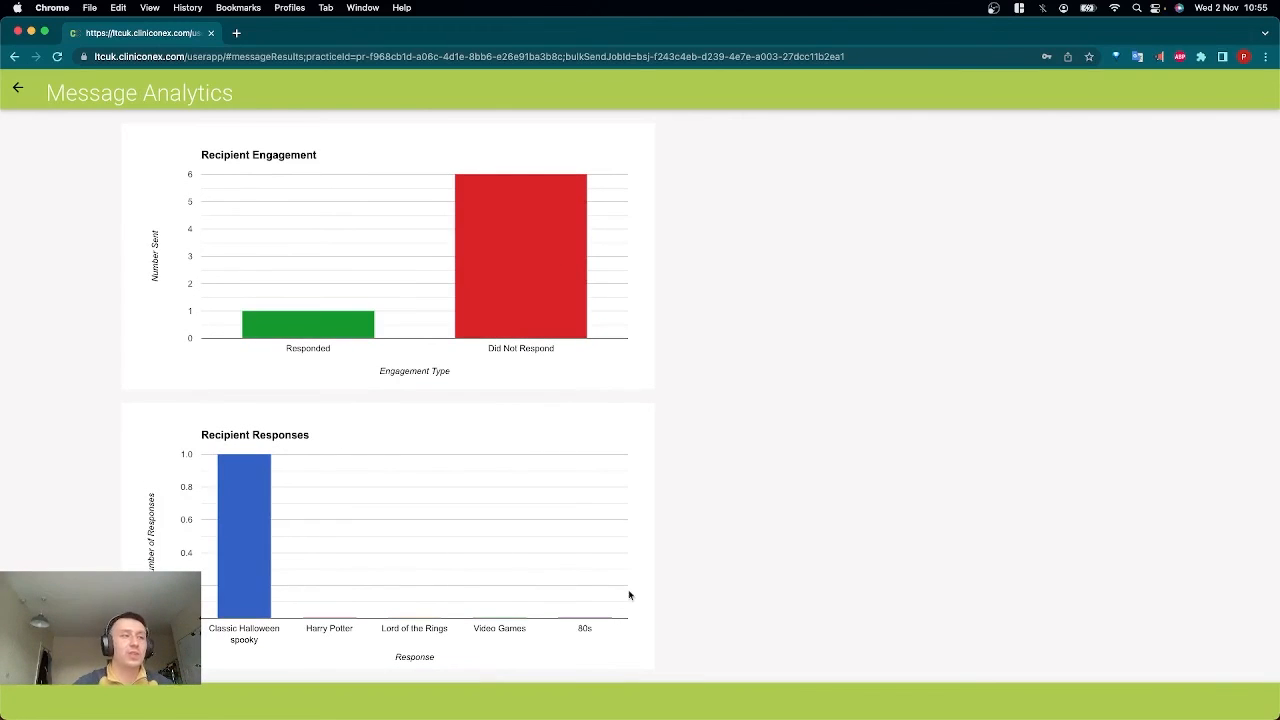